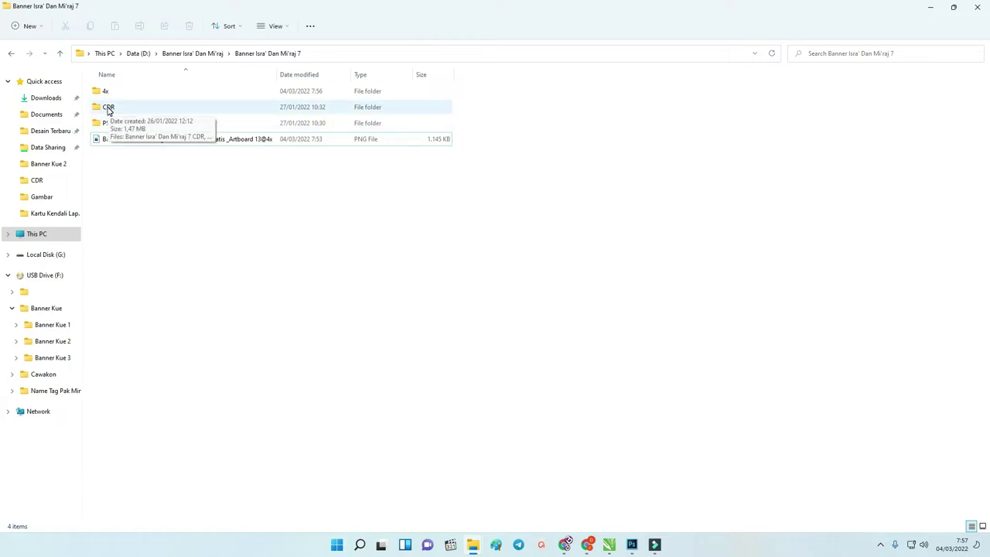
Open the design file "Banner Isra' Dan Mi'raj 7 CDR" from the CDR folder in CorelDRAW.
double_click(108, 109)
left_click(111, 91)
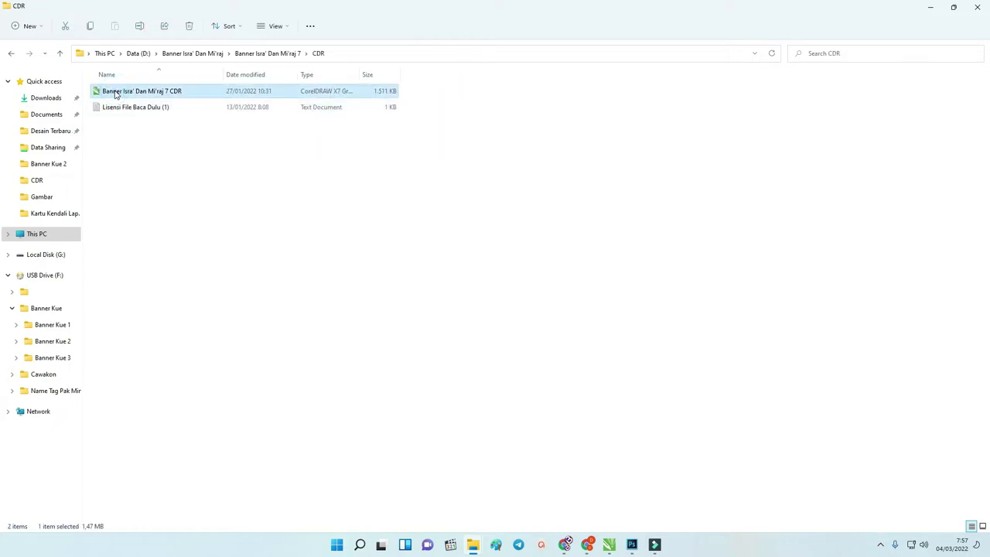
right_click(118, 94)
left_click(144, 125)
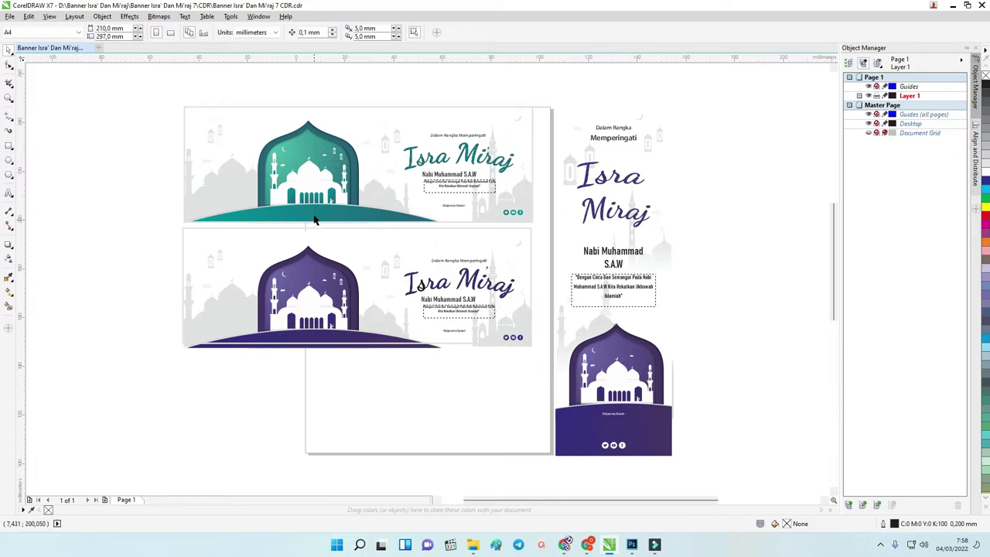
Look over the two horizontal Isra Mi'raj banners and the vertical banner up close.
scroll(316, 222, "up", 4)
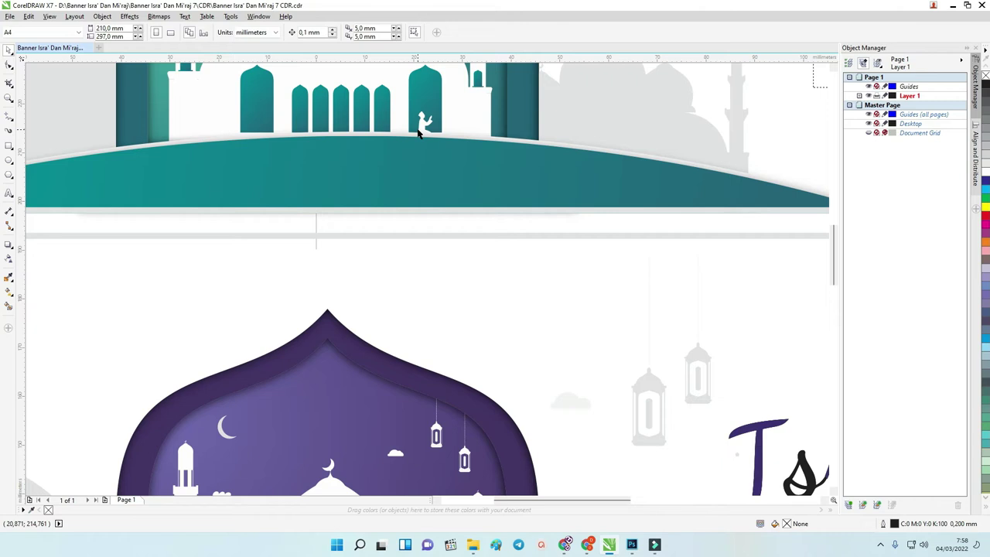
scroll(418, 133, "down", 4)
scroll(417, 133, "down", 1)
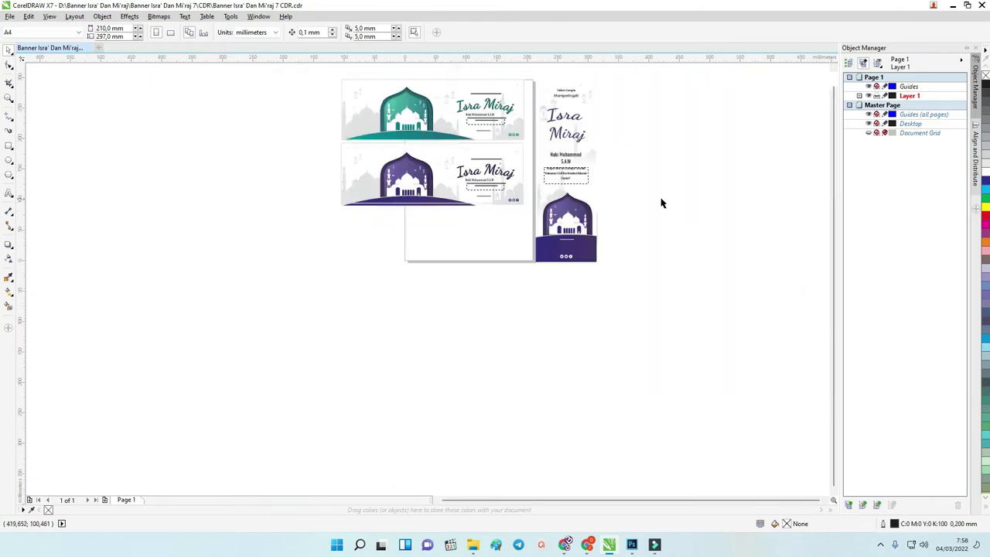
left_click(836, 269)
left_click(648, 415)
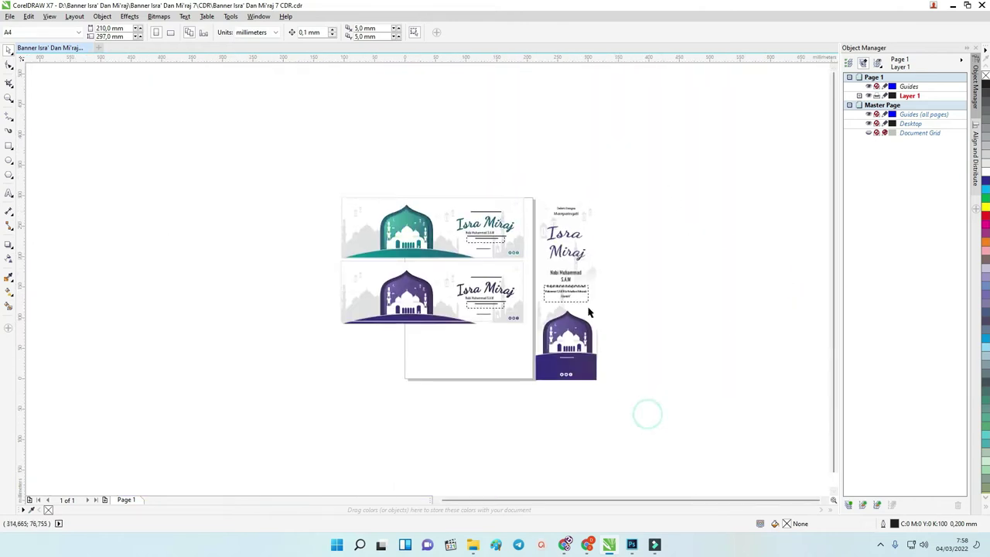
scroll(579, 251, "up", 4)
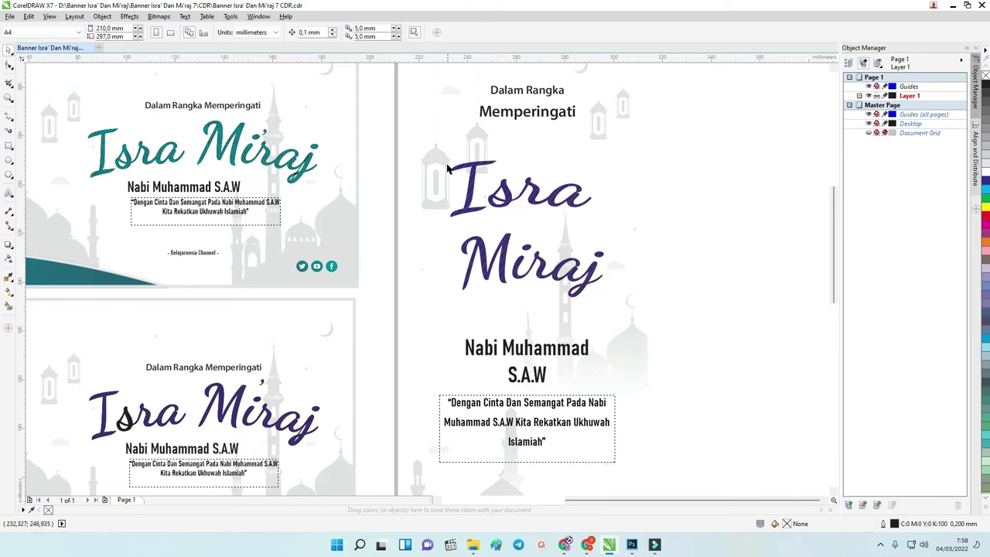
left_click(447, 168)
scroll(449, 170, "up", 2)
scroll(434, 189, "down", 4)
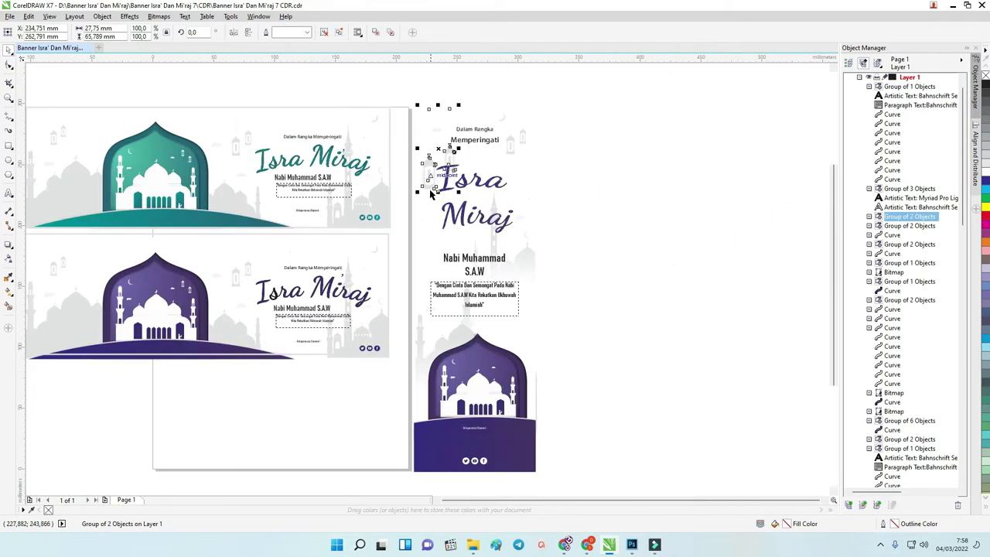
Try moving the arch's shadow bitmap in the vertical banner.
left_click(518, 361)
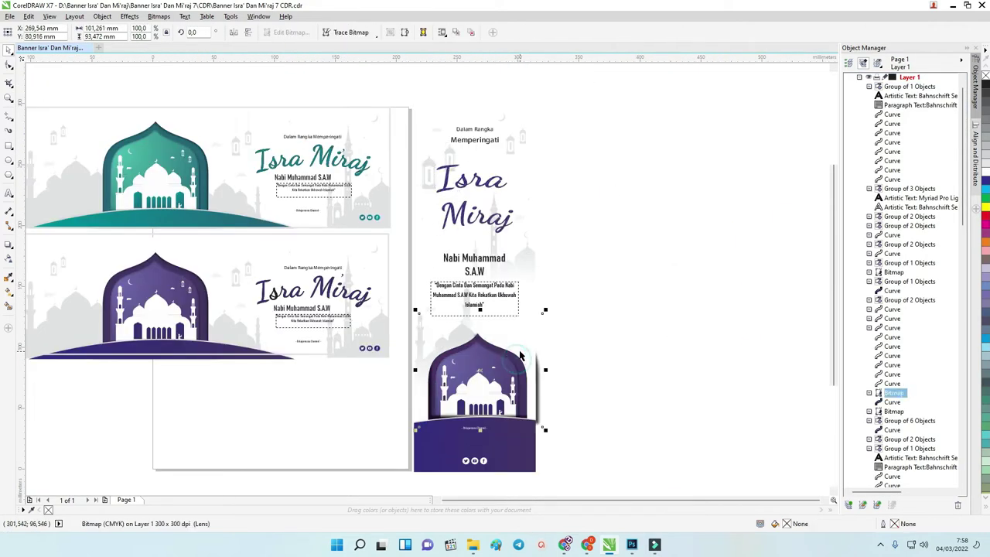
left_click_drag(520, 347, 520, 348)
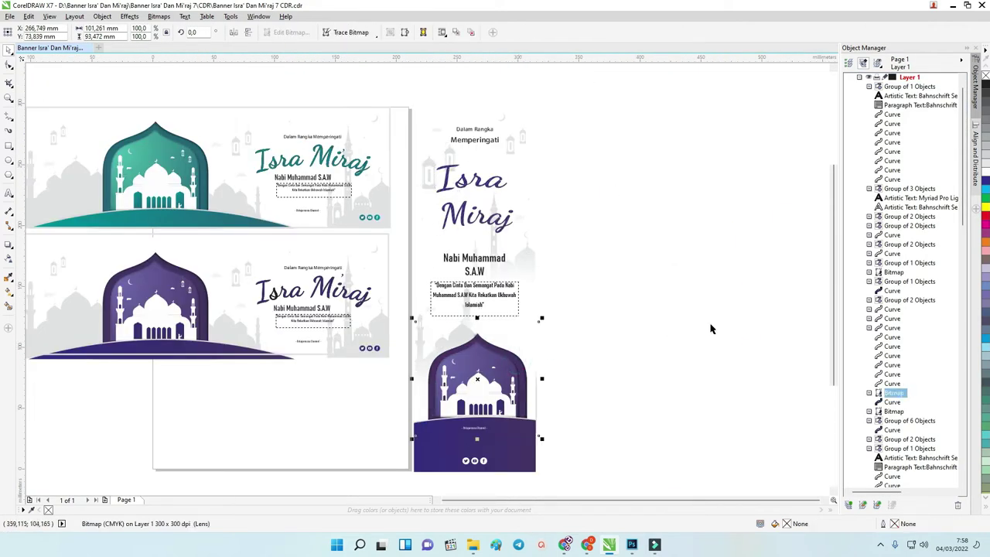
scroll(839, 293, "down", 3)
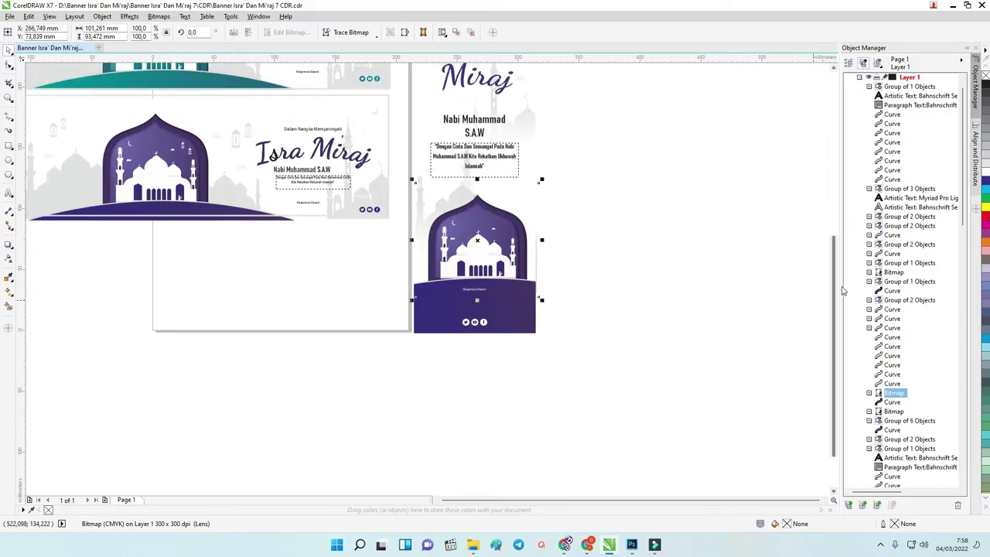
left_click(509, 302)
scroll(503, 236, "up", 3)
left_click(446, 274)
scroll(407, 269, "down", 3)
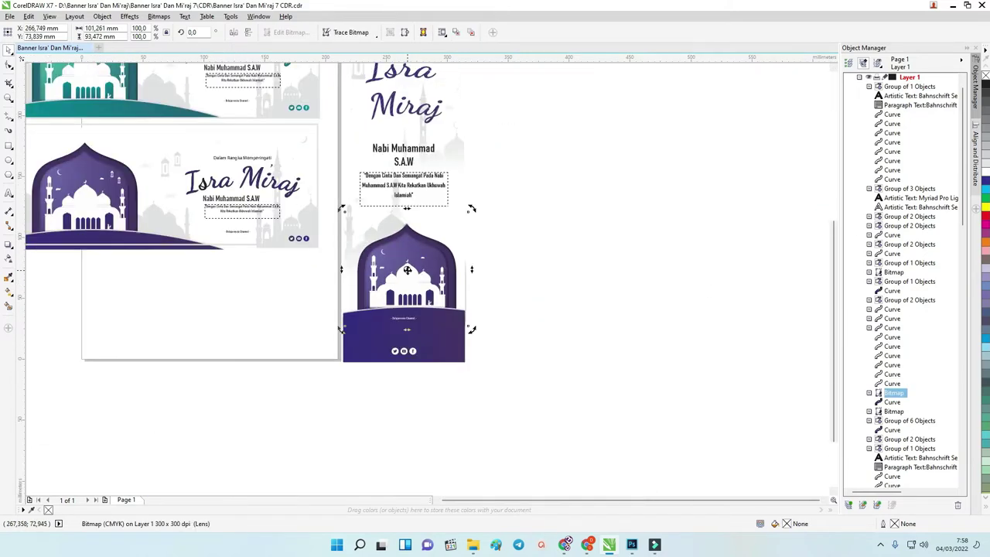
Try reshaping the arch's shadow bitmap by its upper-left node and pulling it clear of the vertical banner.
right_click(407, 269)
key("Escape")
left_click(397, 279)
left_click(8, 66)
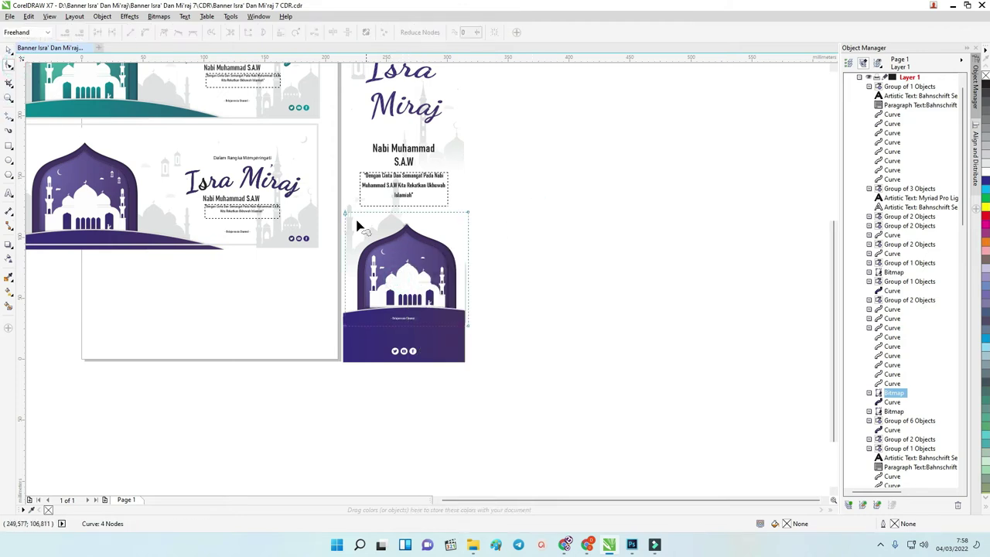
left_click_drag(343, 211, 410, 249)
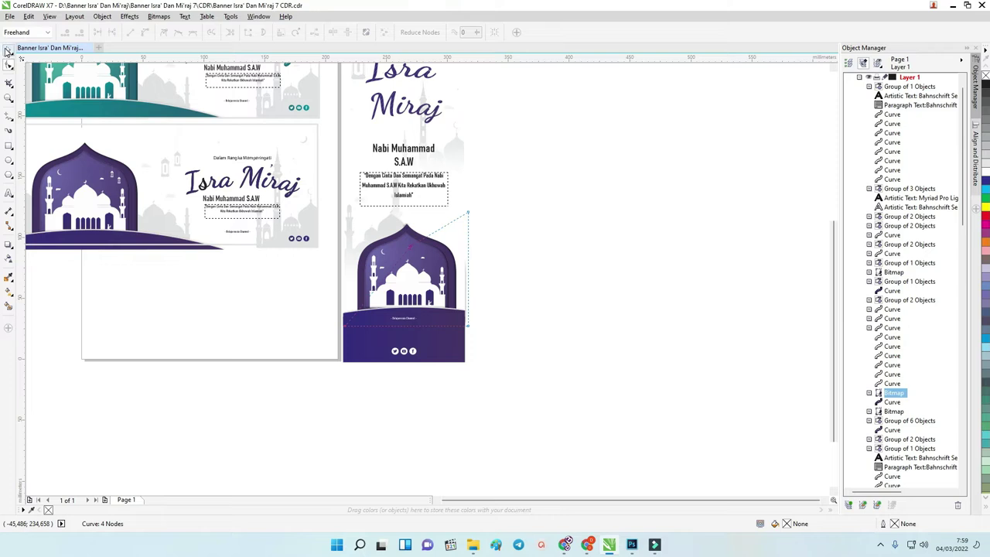
left_click(7, 50)
left_click_drag(470, 246, 733, 252)
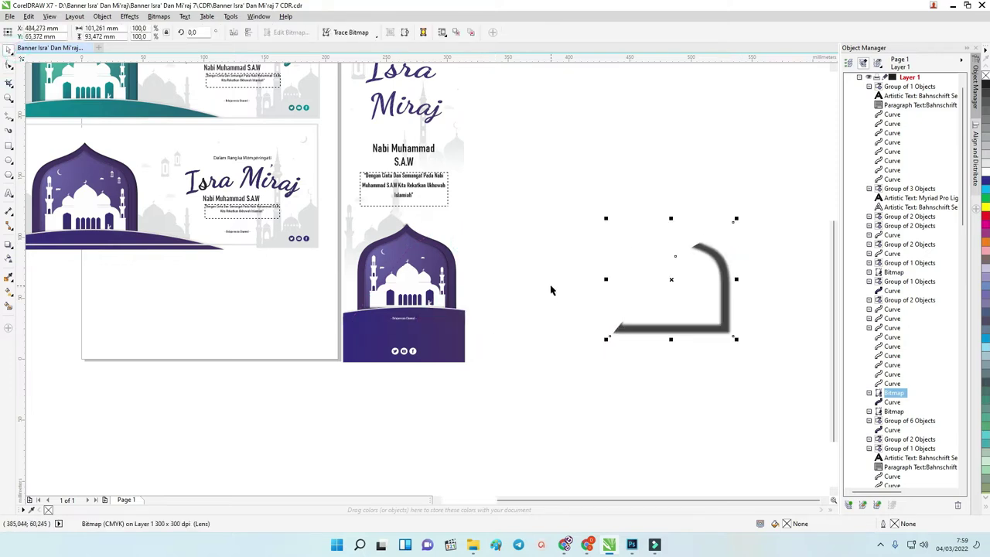
key("ctrl+z")
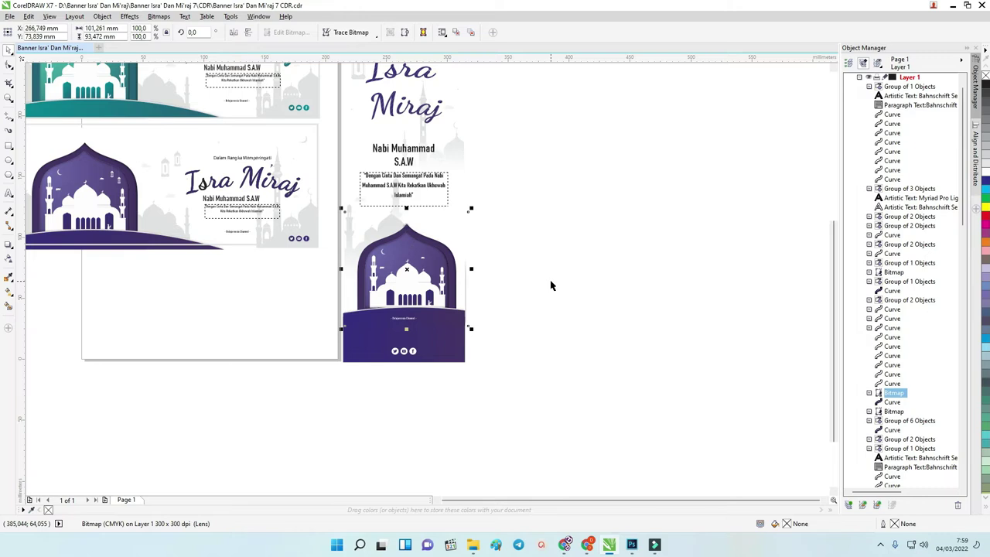
Pull the outer and inner arch shadow bitmaps out beside the vertical banner.
left_click_drag(457, 267, 626, 266)
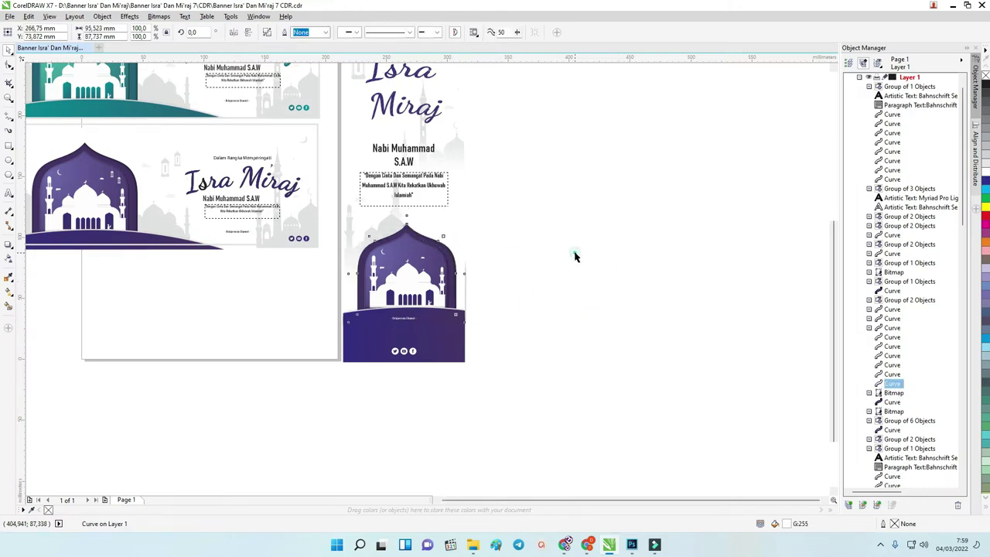
left_click(410, 280)
left_click_drag(410, 280, 593, 283)
left_click(429, 305)
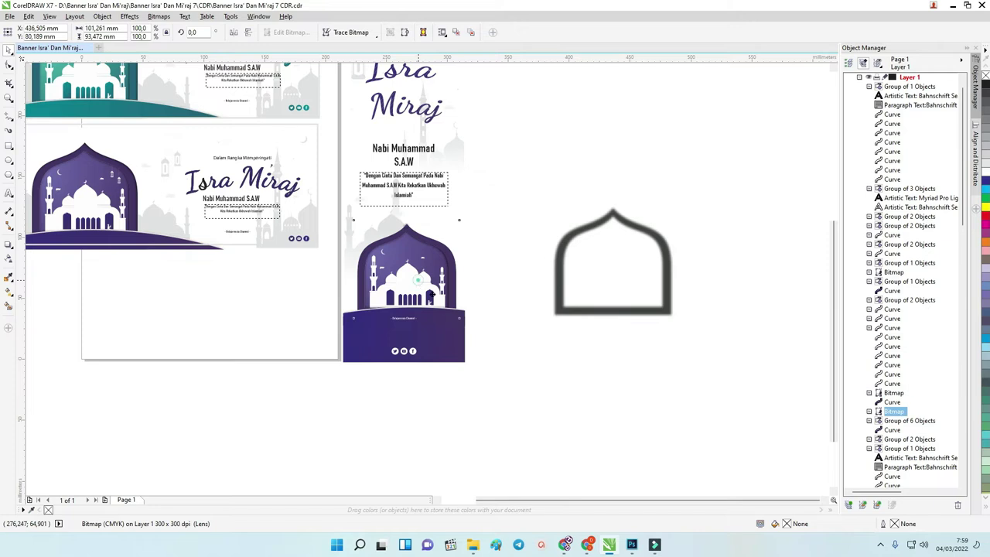
left_click_drag(429, 305, 466, 317)
left_click_drag(480, 276, 475, 277)
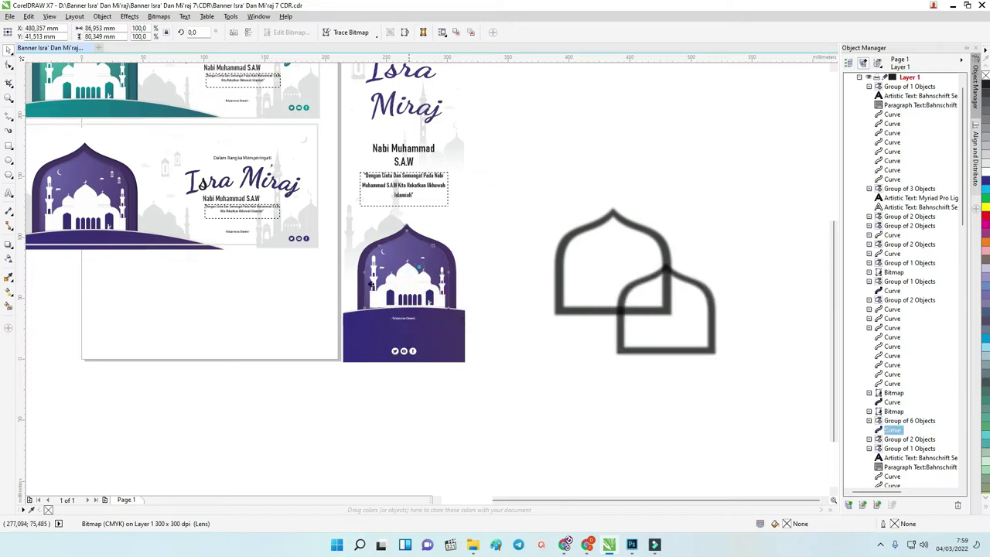
Move the vertical banner's purple arch fill and white mosque group aside, and bring the mosque group to the front.
left_click_drag(414, 295, 323, 295)
left_click(410, 283)
scroll(438, 325, "up", 3)
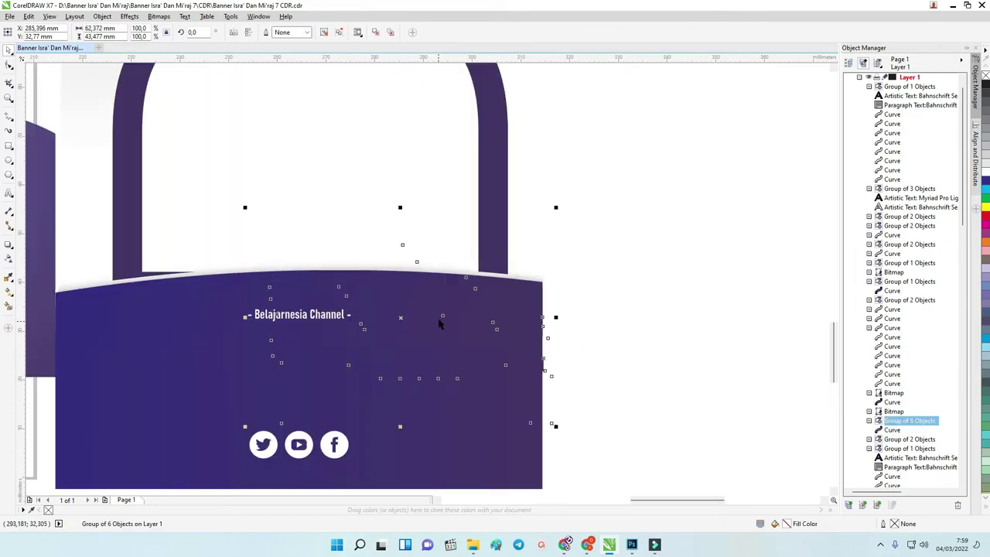
key("shift+Page_Up")
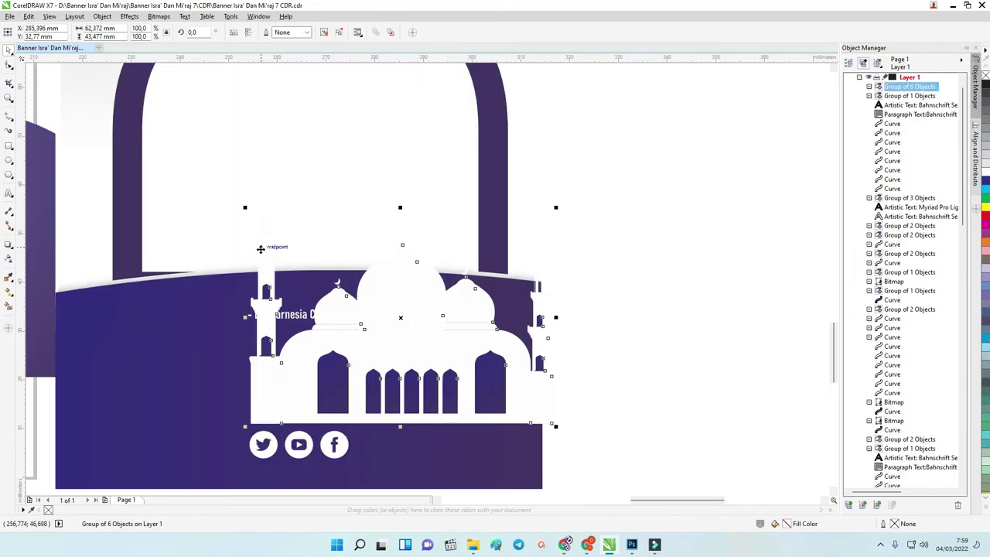
scroll(261, 249, "down", 5)
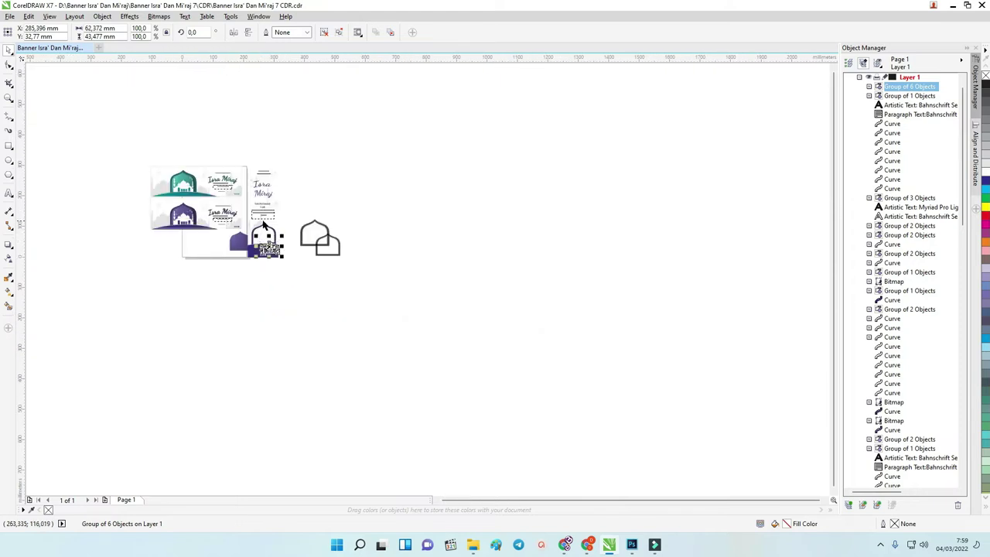
Undo the moves and the stacking change made to the vertical banner's parts.
left_click(265, 222)
left_click(266, 220)
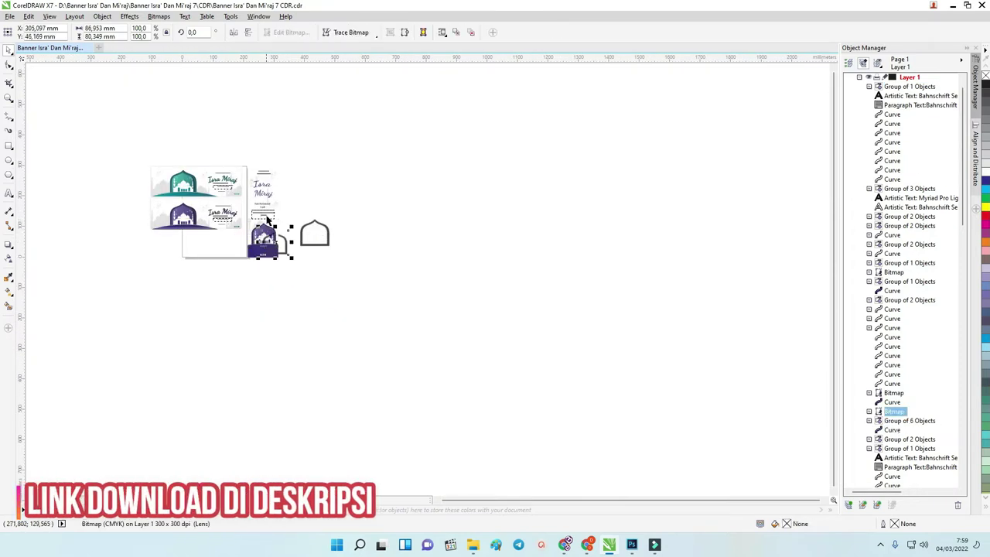
left_click(271, 208)
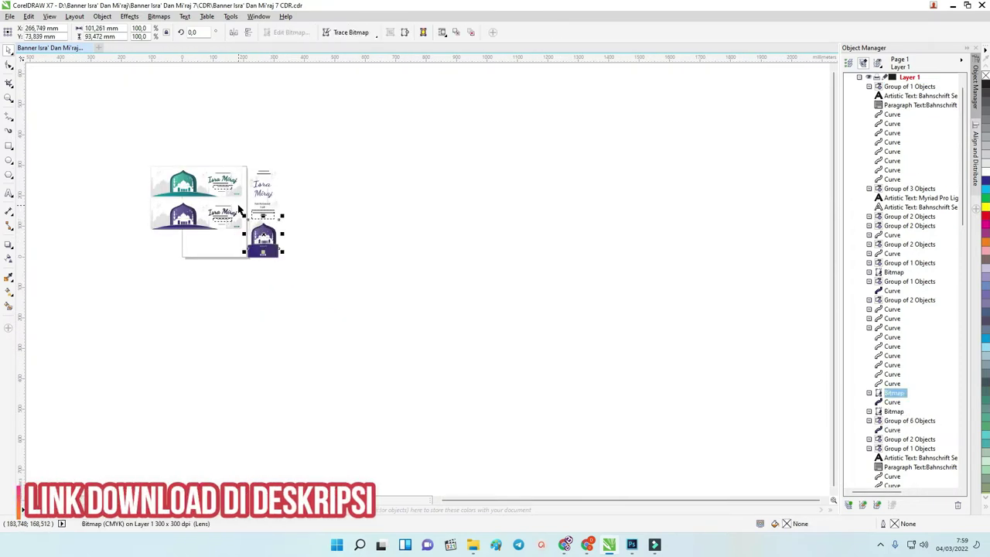
Ungroup all objects in the green banner's "Isra Mi'raj" title.
left_click_drag(136, 159, 302, 242)
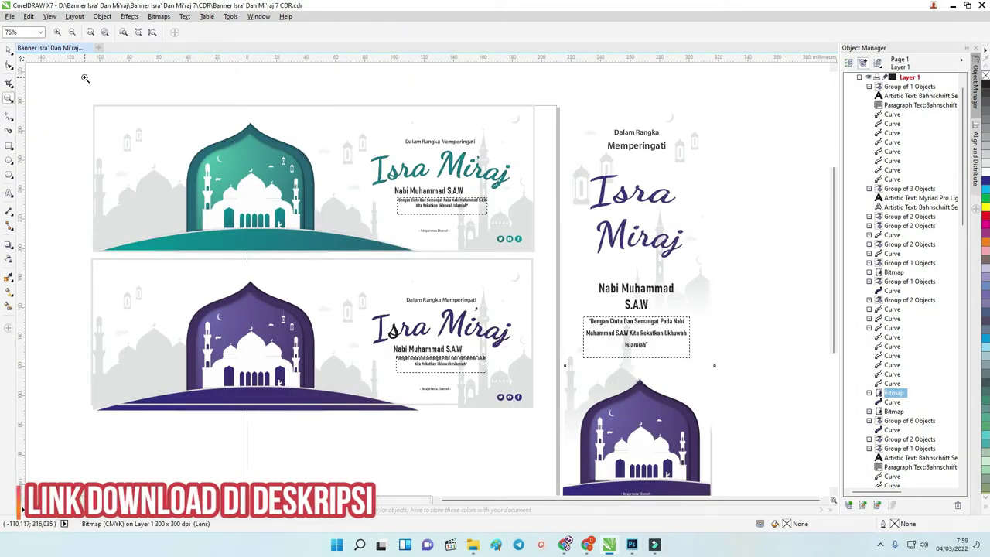
left_click(8, 48)
left_click(456, 165)
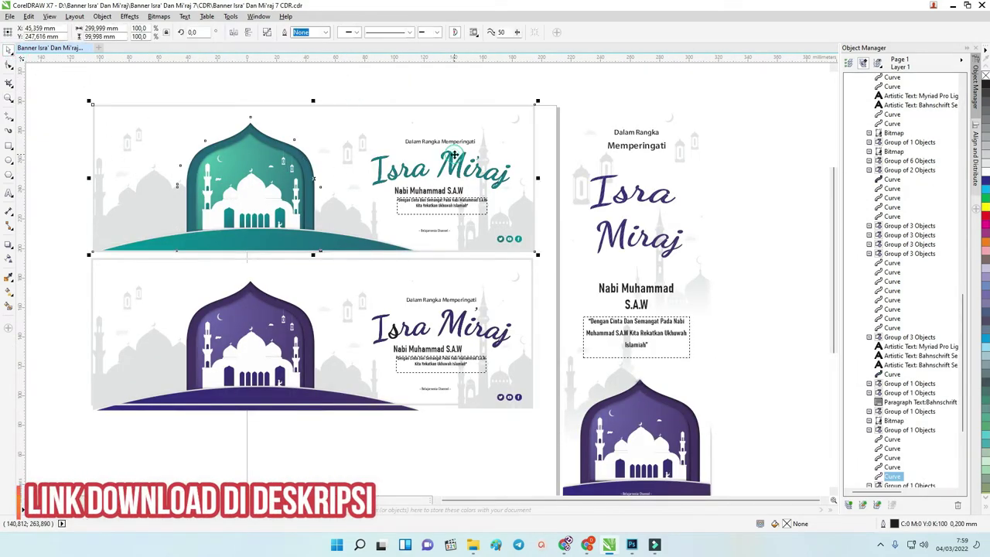
scroll(456, 164, "up", 4)
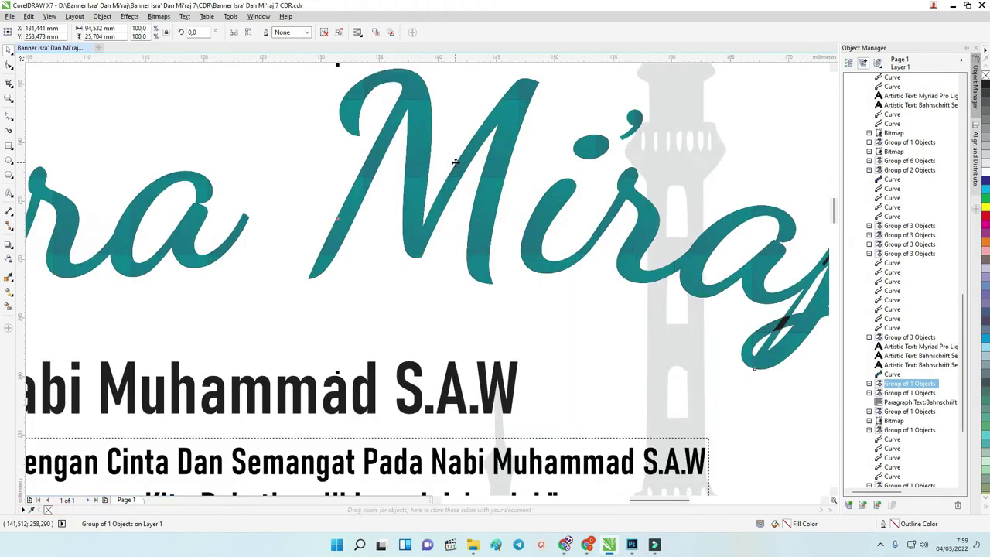
right_click(418, 169)
left_click(419, 155)
right_click(421, 148)
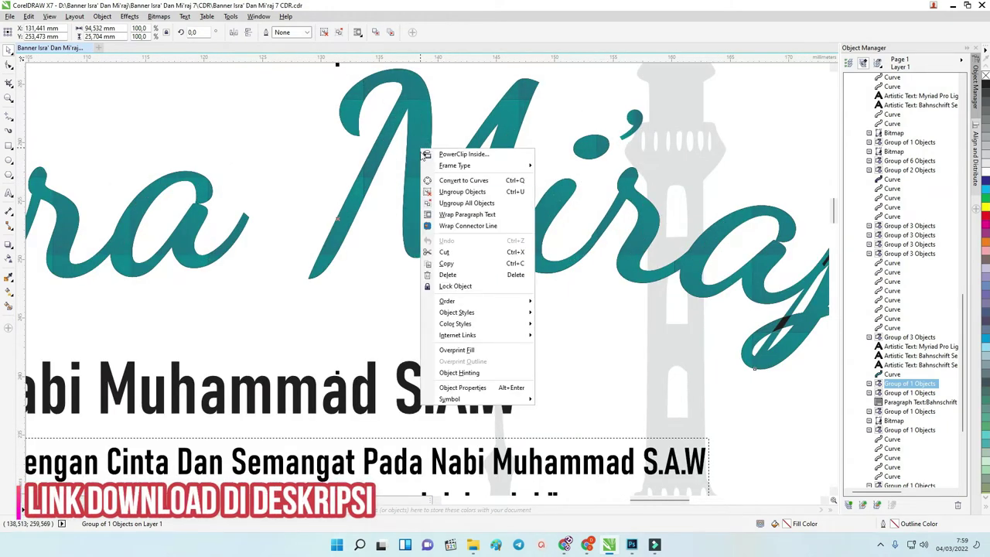
left_click(441, 202)
scroll(360, 185, "down", 5)
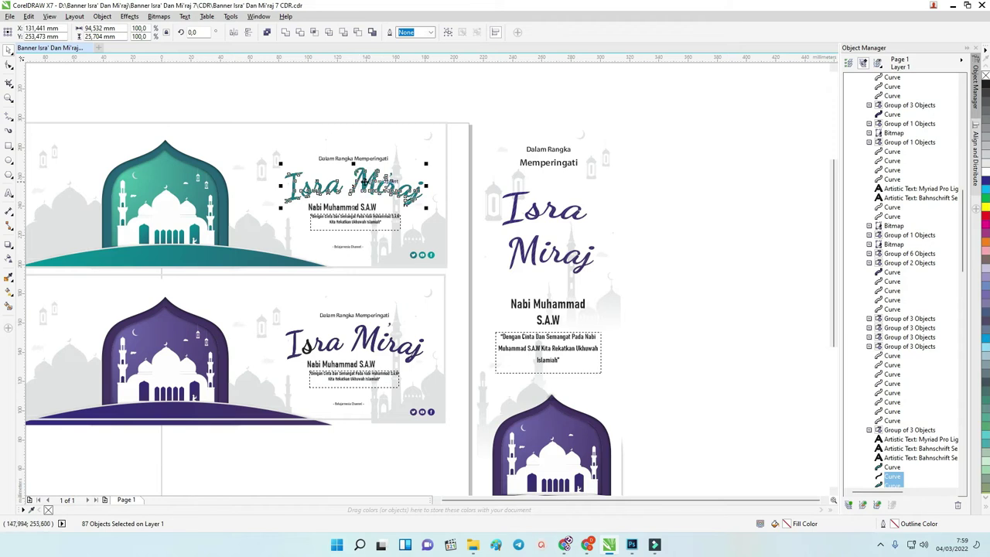
Examine the curve nodes of the green "Isra Mi'raj" title with the Shape tool.
left_click(9, 65)
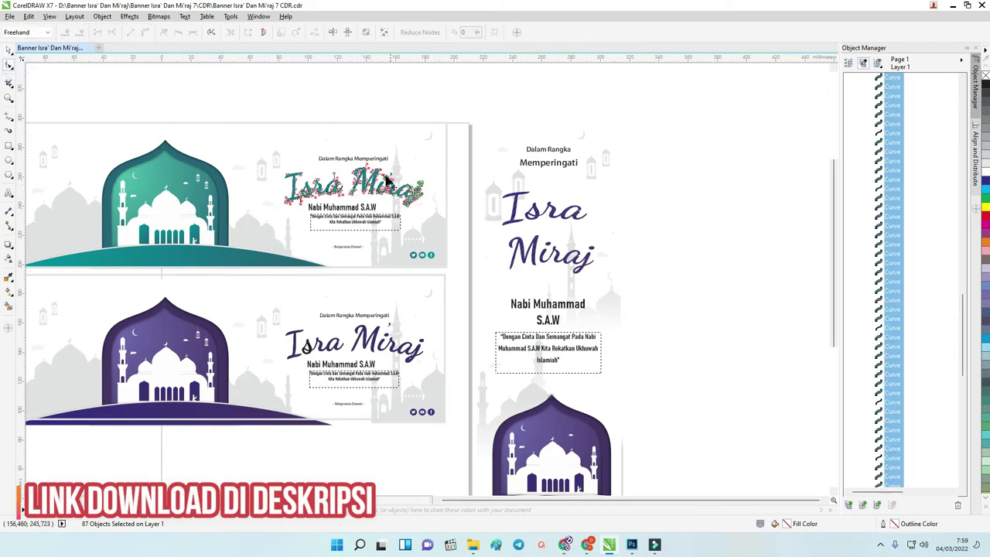
scroll(384, 176, "up", 4)
scroll(336, 148, "up", 2)
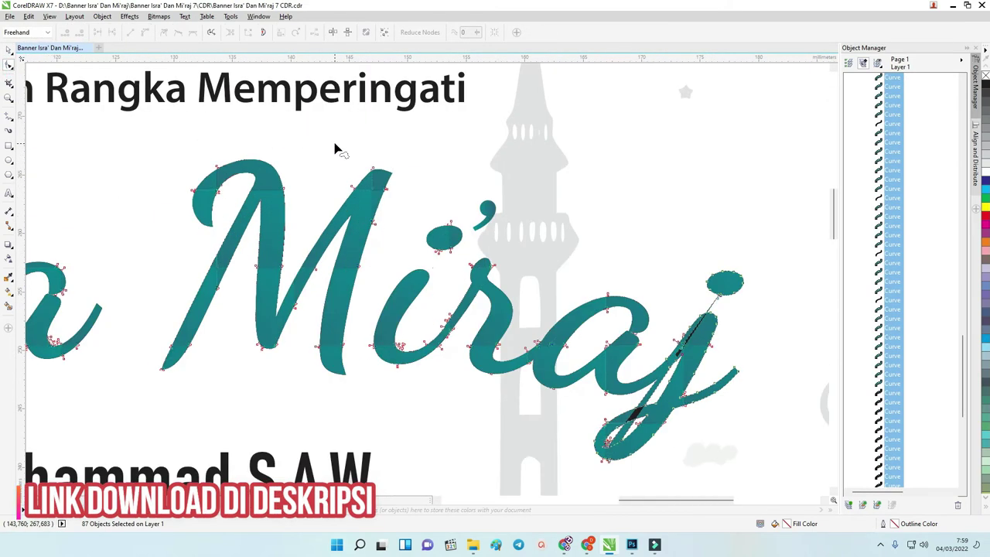
scroll(336, 148, "down", 6)
key("space")
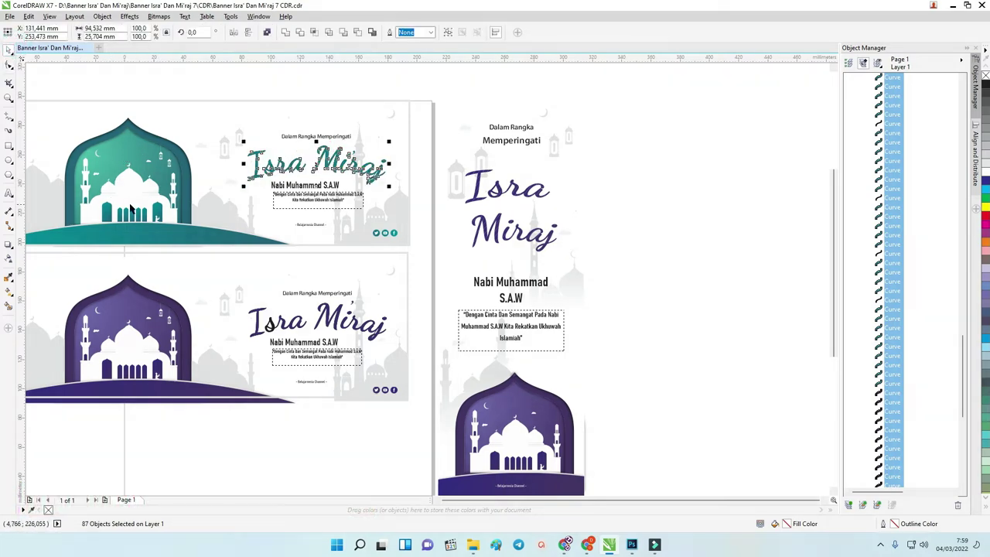
Inspect the green banner's lantern group and text lines, checking that "Nabi Muhammad S.A.W" and the quote are editable text.
left_click(223, 145)
scroll(229, 133, "up", 4)
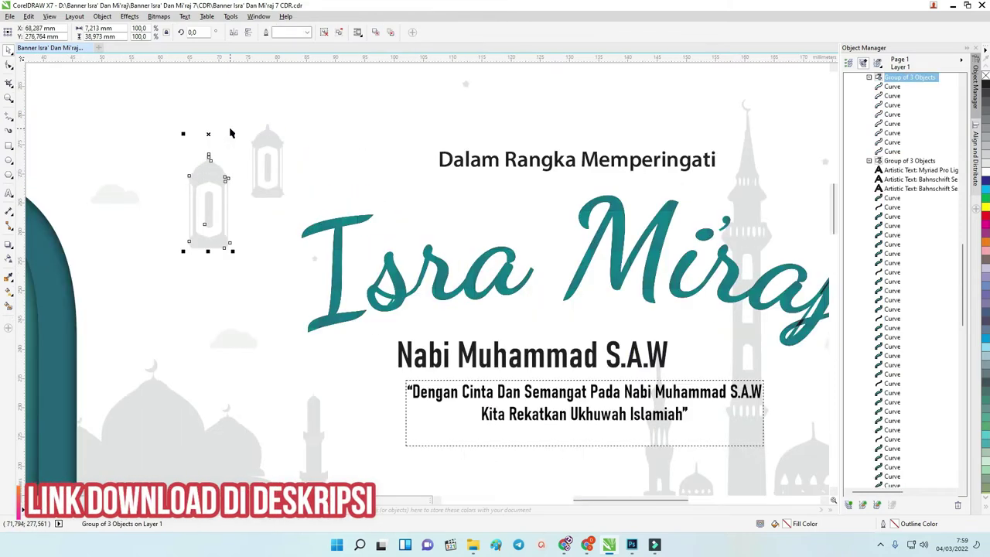
scroll(230, 133, "down", 4)
left_click(392, 146)
double_click(392, 146)
double_click(384, 244)
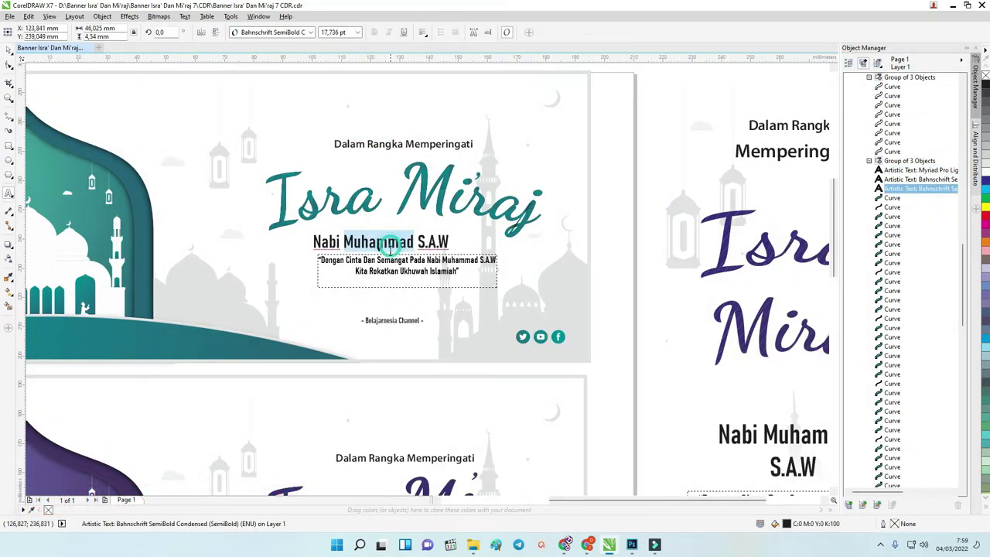
left_click(387, 264)
scroll(346, 242, "down", 3)
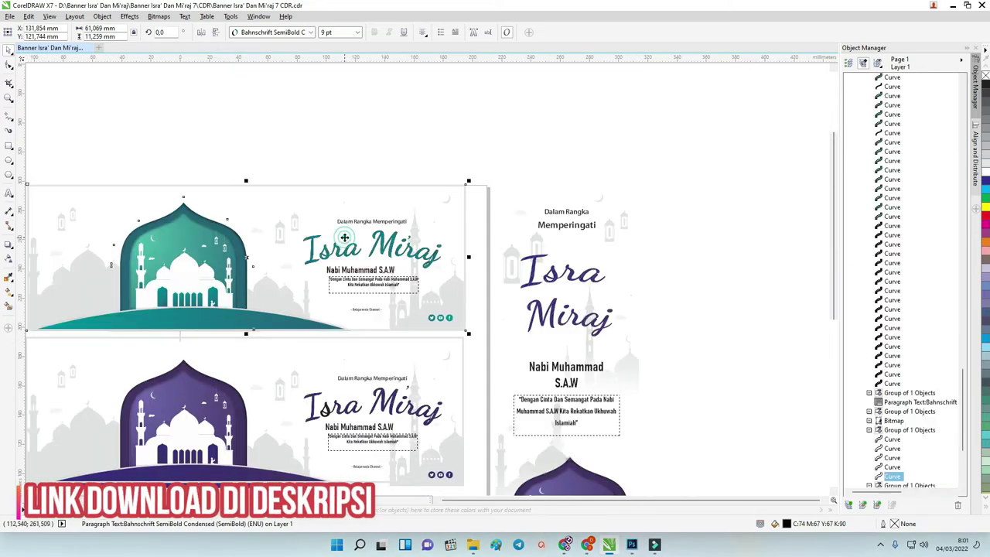
scroll(244, 268, "down", 3)
left_click(228, 301)
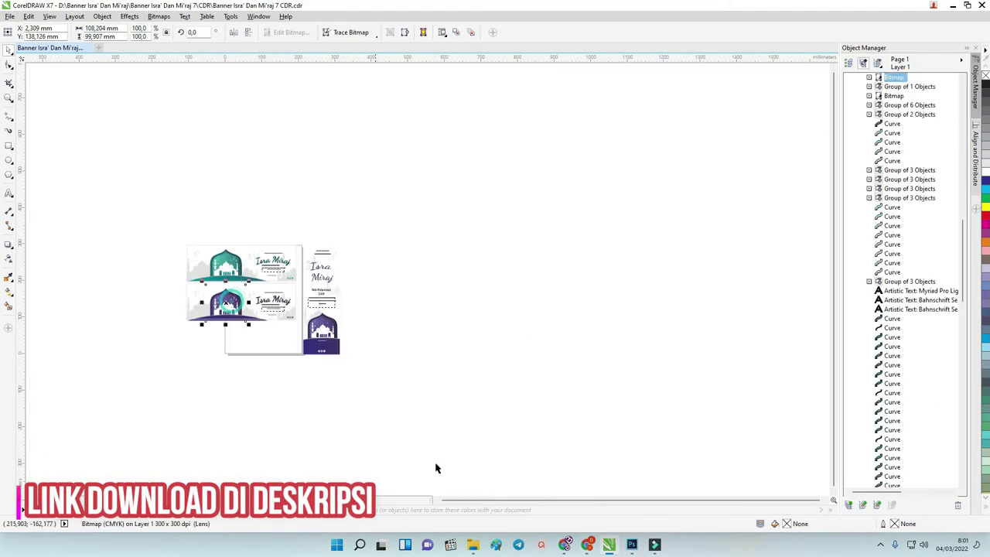
Switch to Photoshop and examine the green horizontal banner in Banner Isra' Dan Mi'raj 7-03-01.psd.
left_click(632, 545)
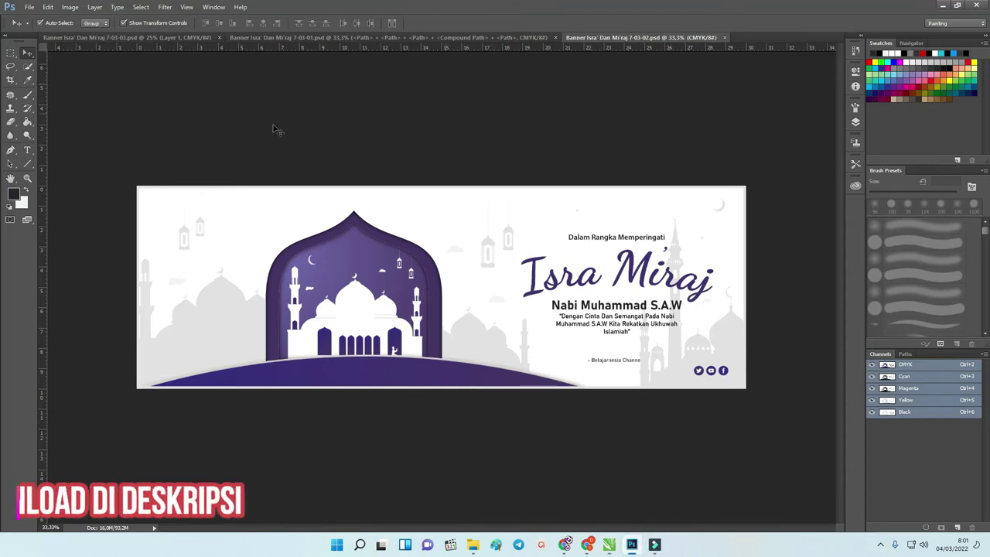
left_click(619, 146)
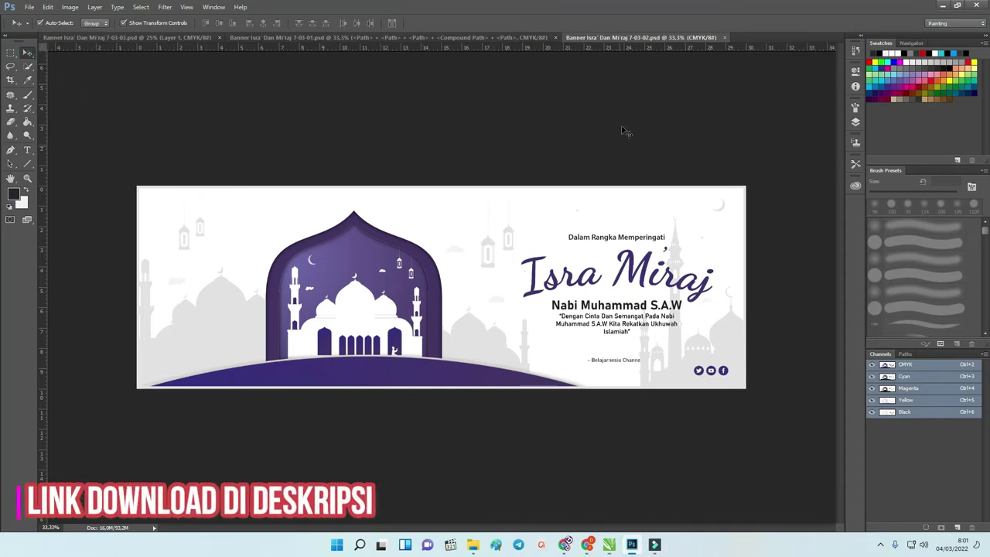
left_click(484, 37)
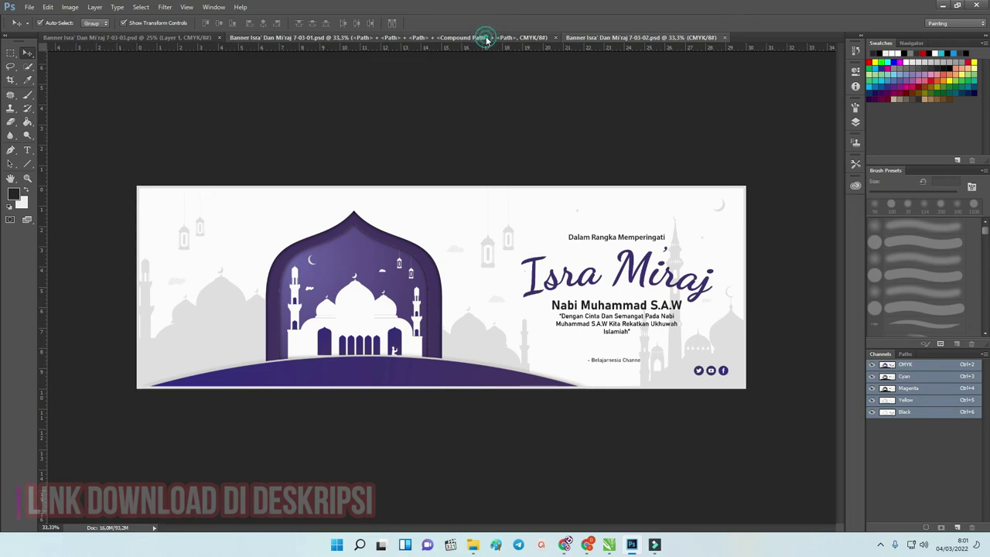
left_click(430, 109)
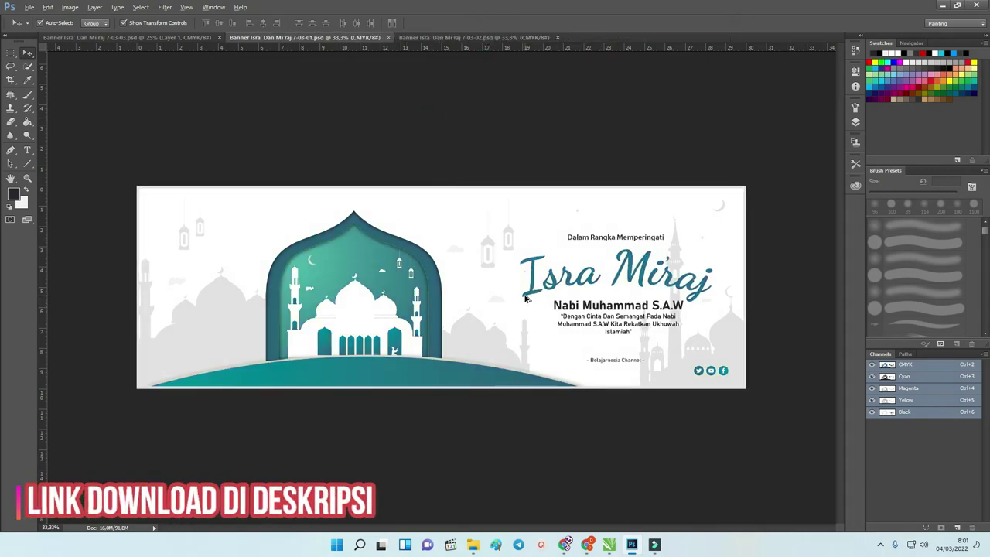
scroll(525, 297, "up", 4)
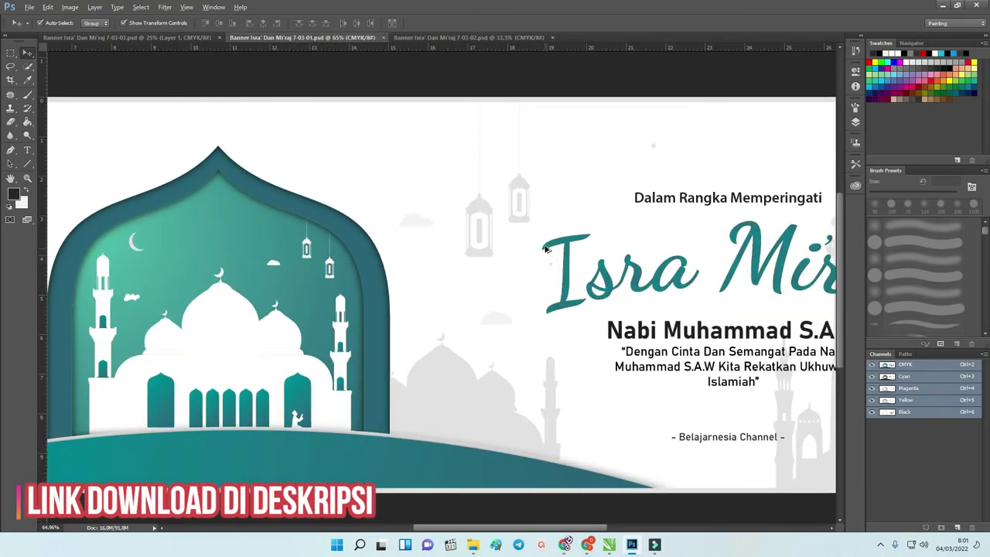
scroll(545, 231, "down", 3)
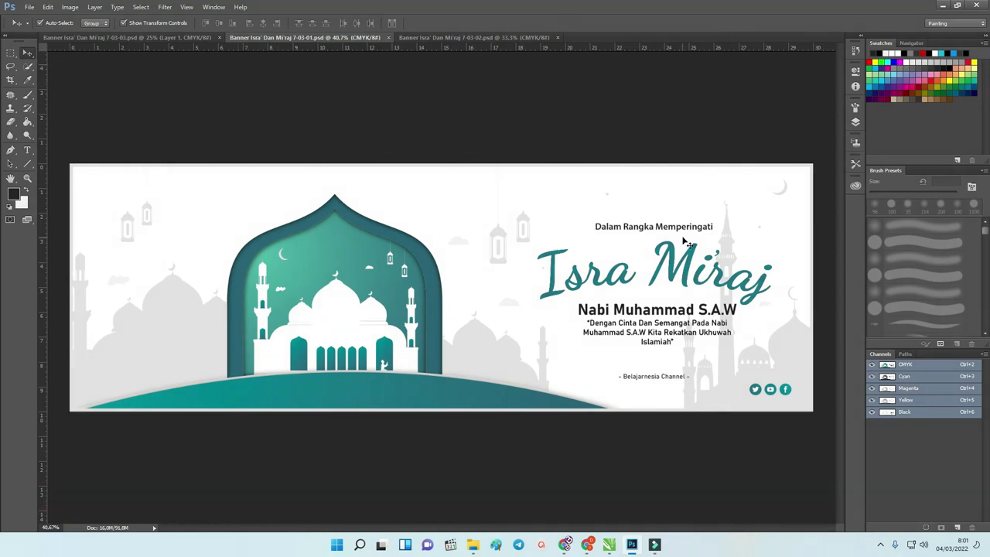
Check in the green banner's layers that the "Dalam Rangka Memperingati" and "- Belajarnesia Channel -" text can be edited.
left_click(854, 122)
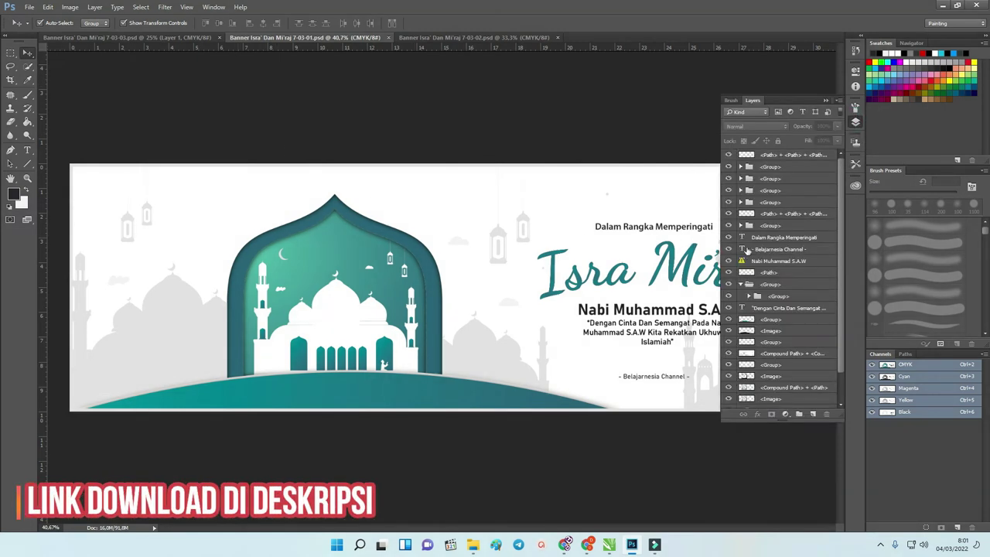
double_click(742, 236)
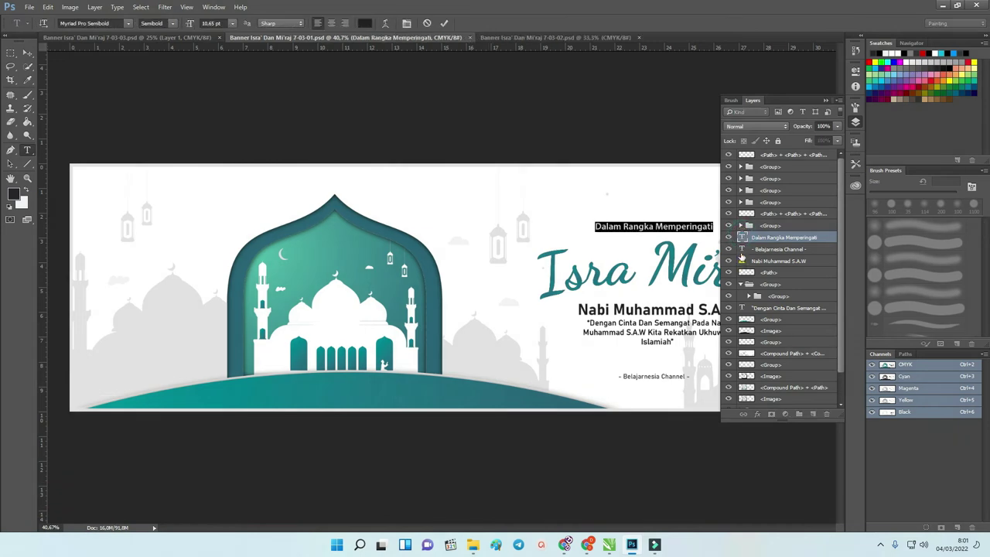
double_click(742, 249)
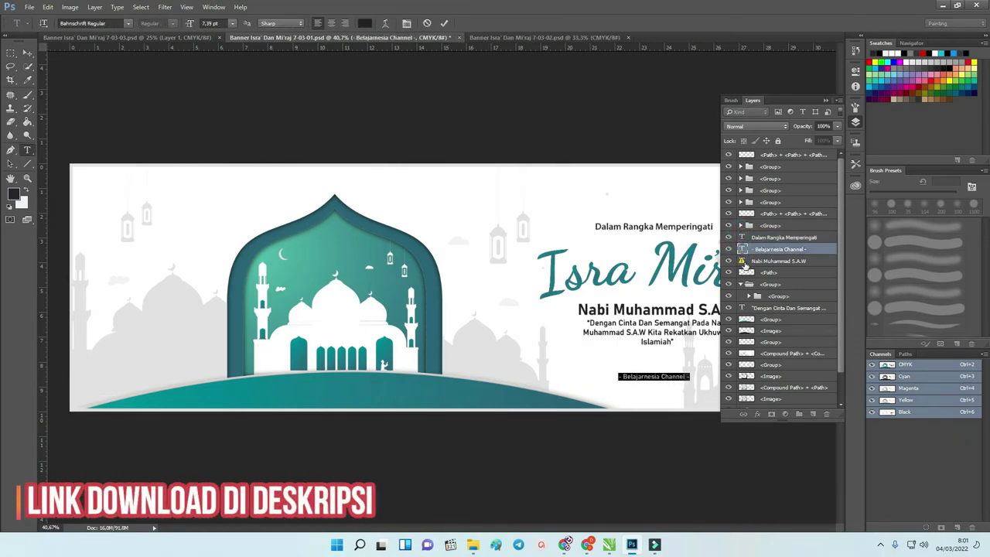
left_click(826, 102)
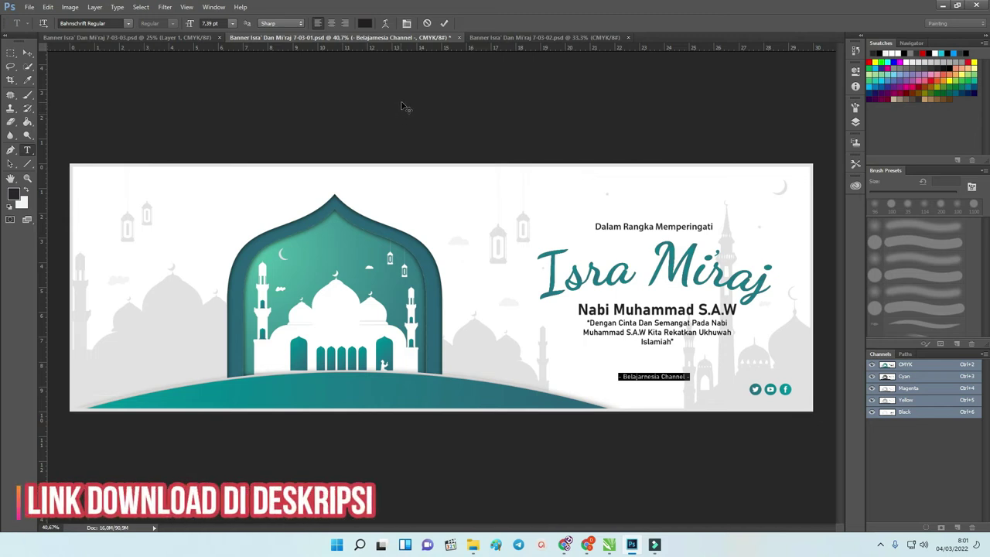
scroll(310, 141, "down", 4)
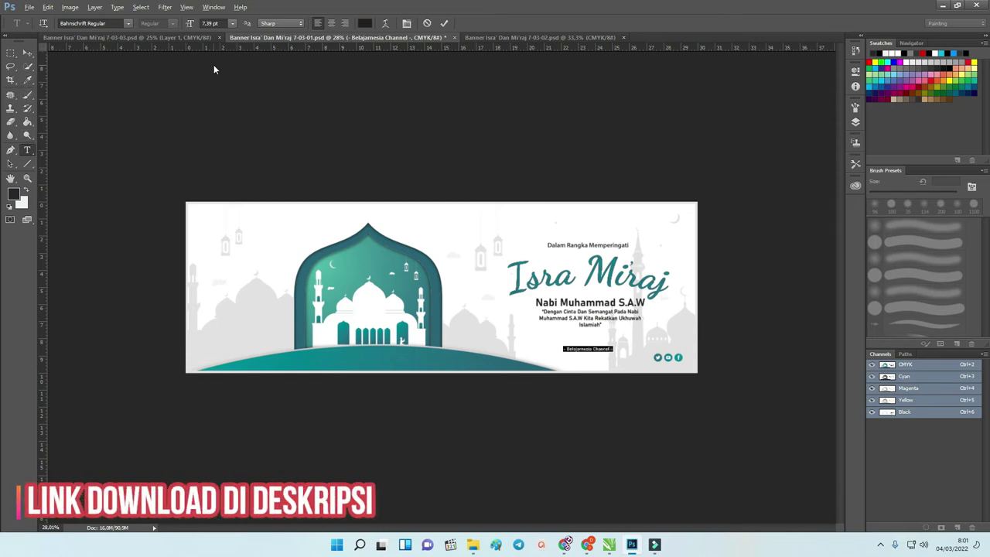
scroll(271, 144, "down", 1)
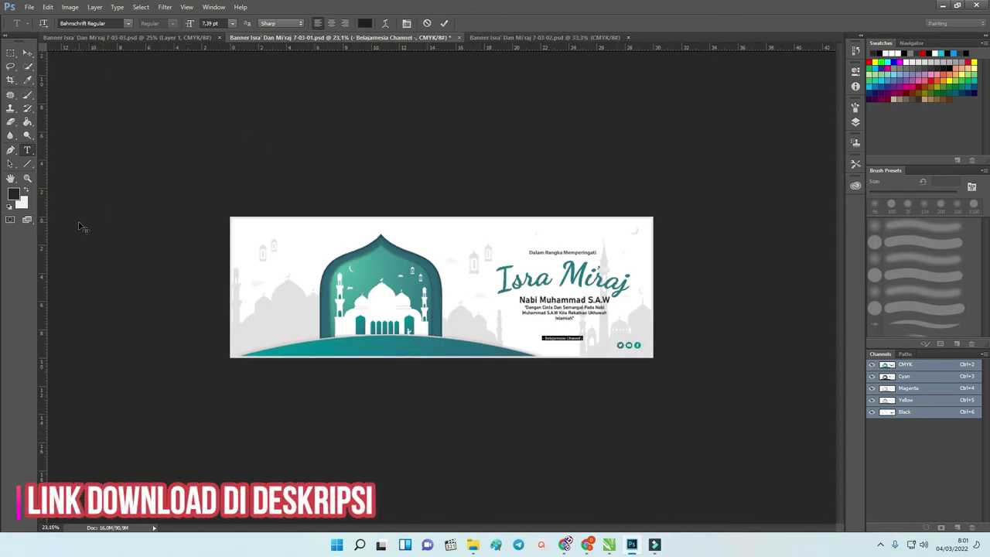
left_click(28, 51)
Enlarge the green banner's canvas by a relative 300 cm in width and 100 cm in height.
left_click(70, 8)
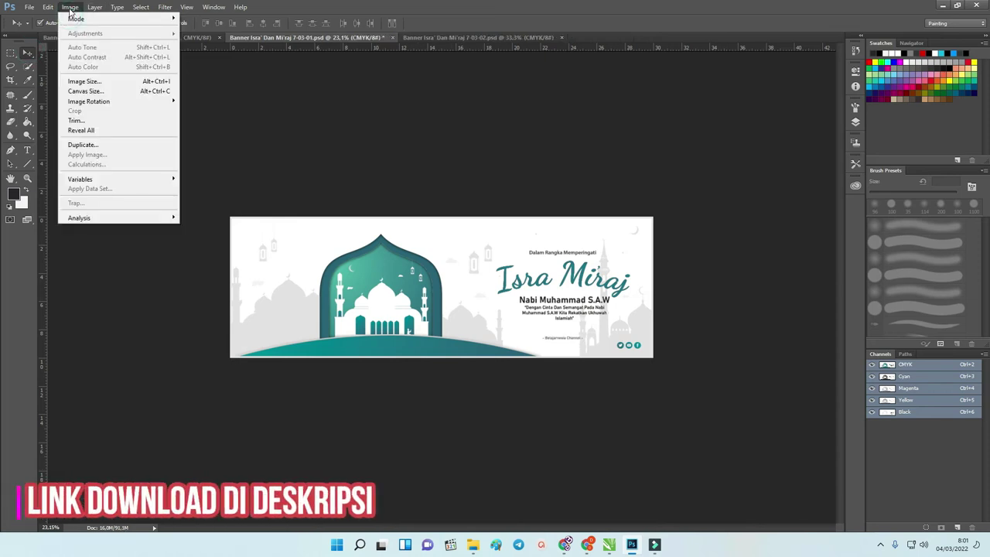
left_click(85, 91)
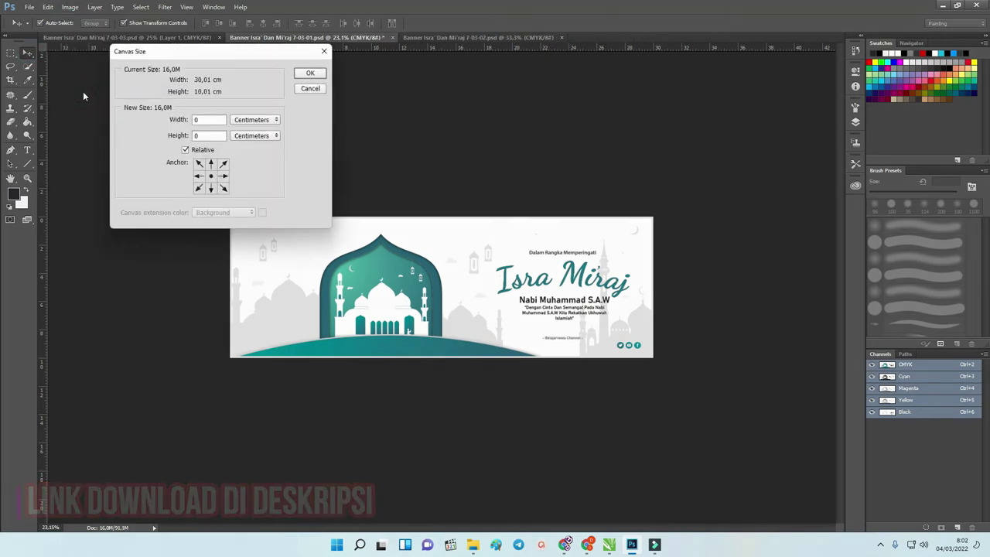
double_click(204, 119)
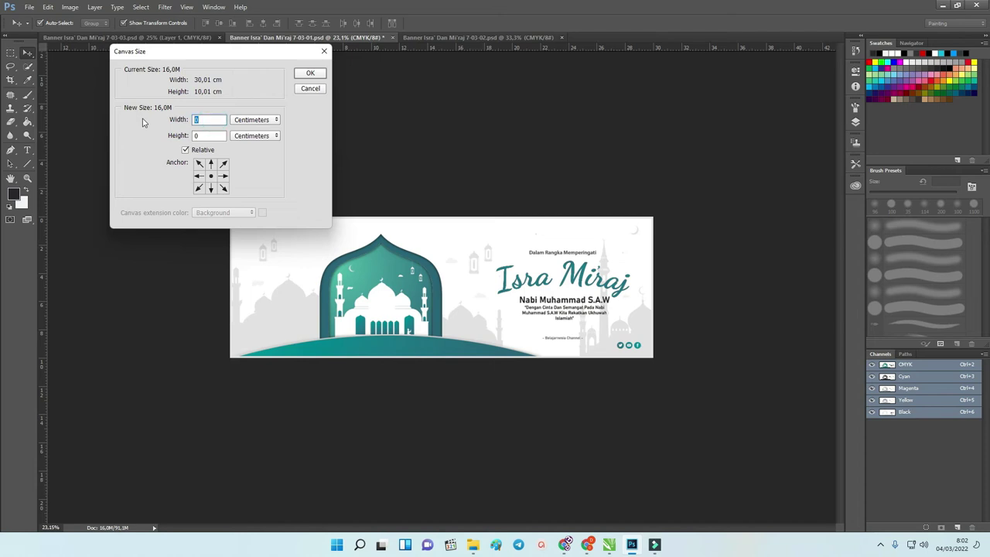
type("300")
double_click(206, 137)
type("100")
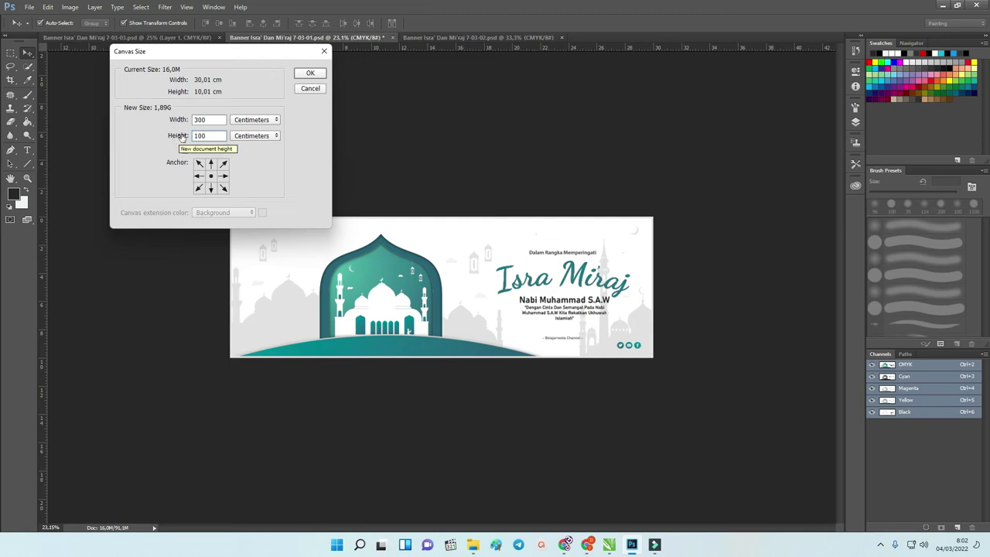
left_click(310, 73)
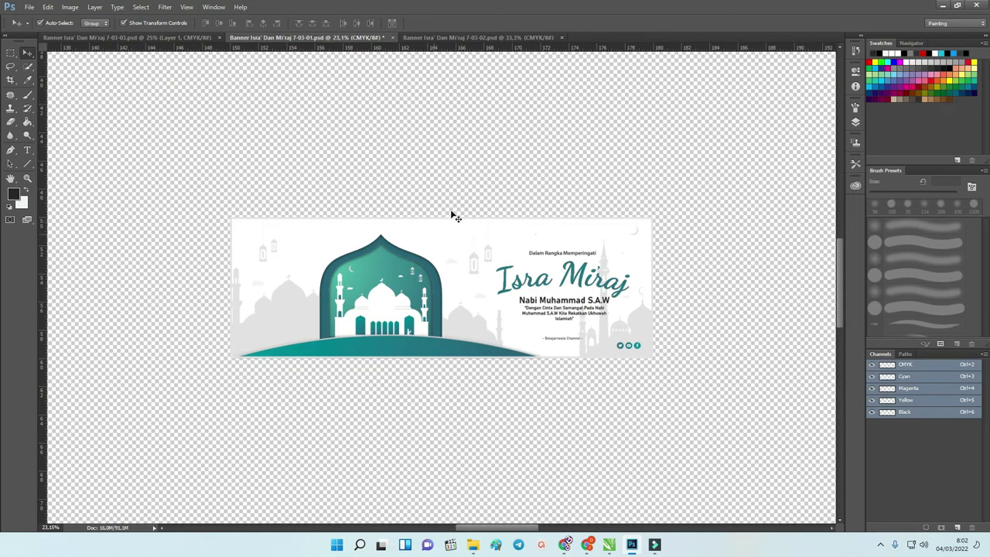
Select all the green banner's artwork at the canvas centre and group its layers, undoing the stray move.
scroll(454, 219, "down", 2)
key("ctrl+0")
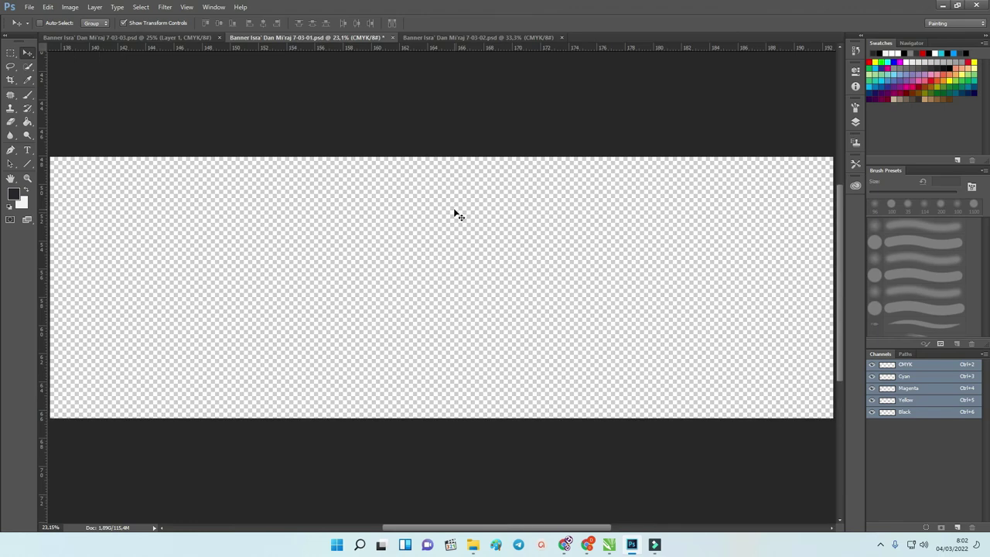
left_click_drag(310, 227, 530, 352)
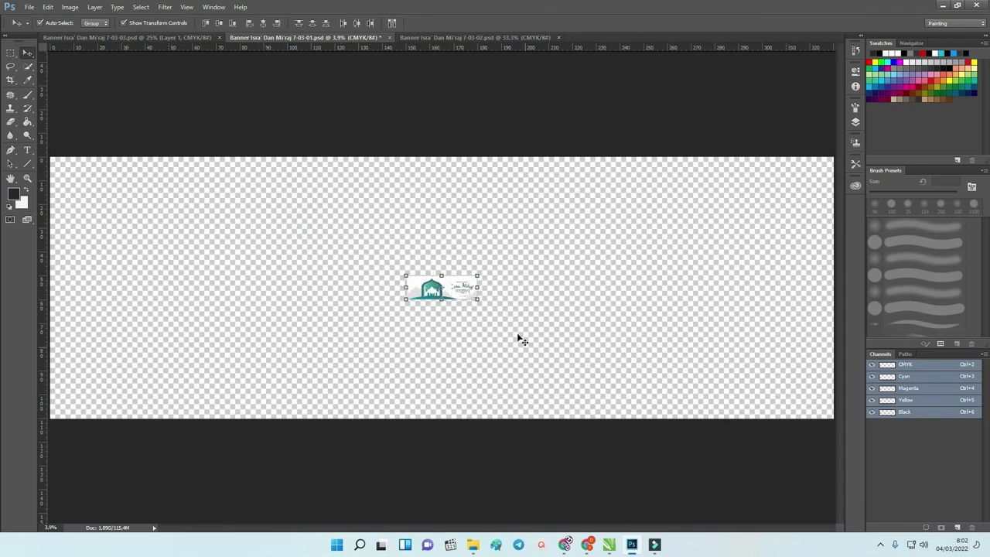
left_click_drag(462, 286, 350, 236)
key("ctrl+z")
key("ctrl+g")
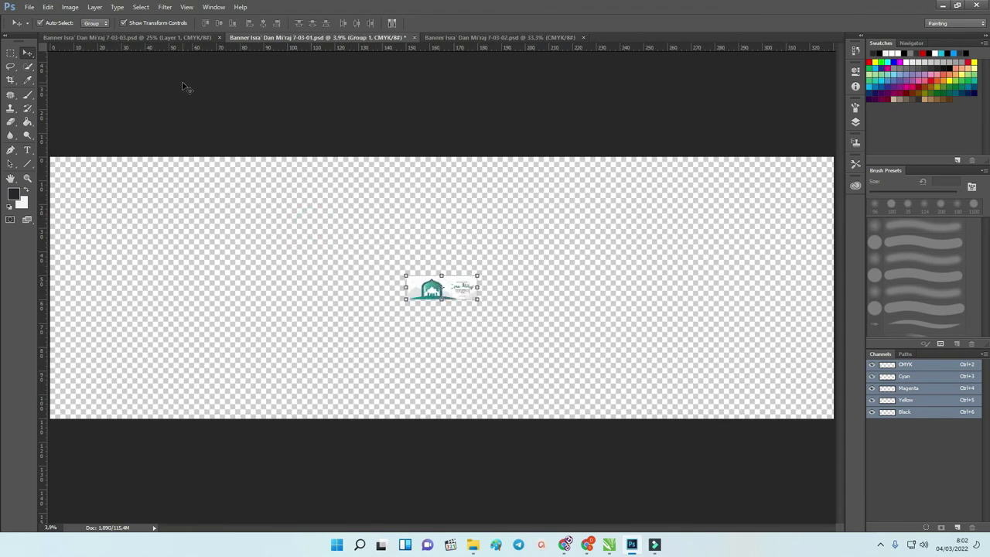
Scale the banner group about its centre to about 1105% to fill the canvas, accepting existing pixel data for all missing fonts.
left_click(477, 274)
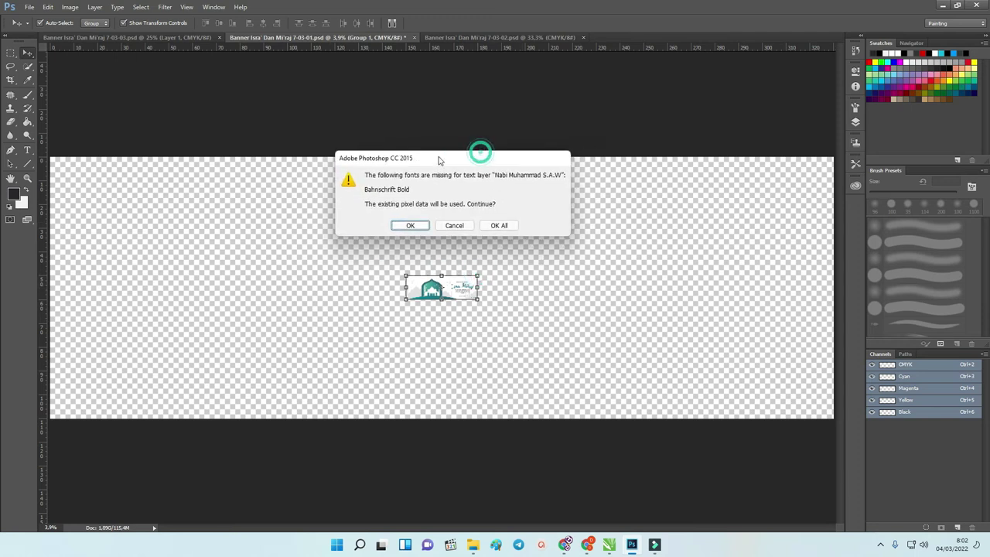
left_click(499, 225)
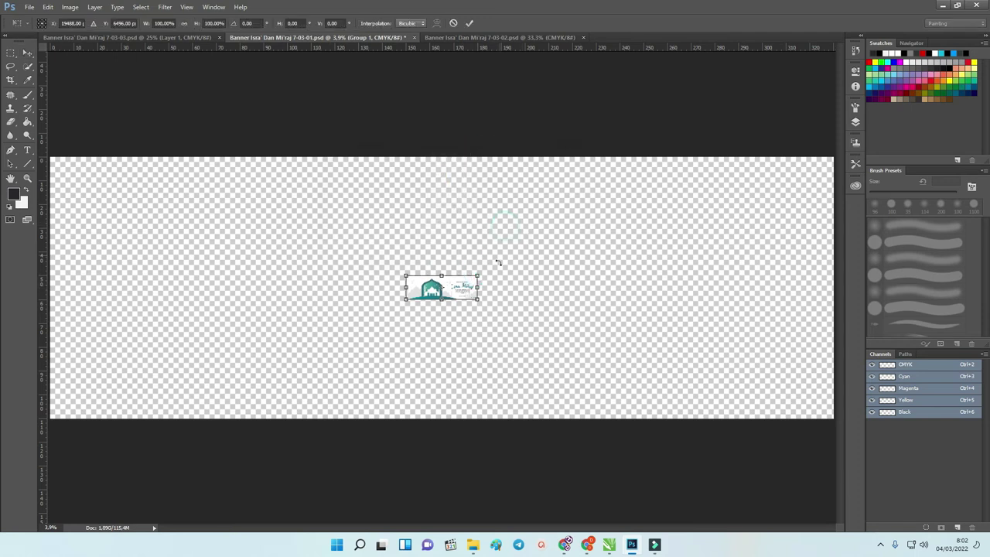
left_click_drag(478, 275, 829, 133)
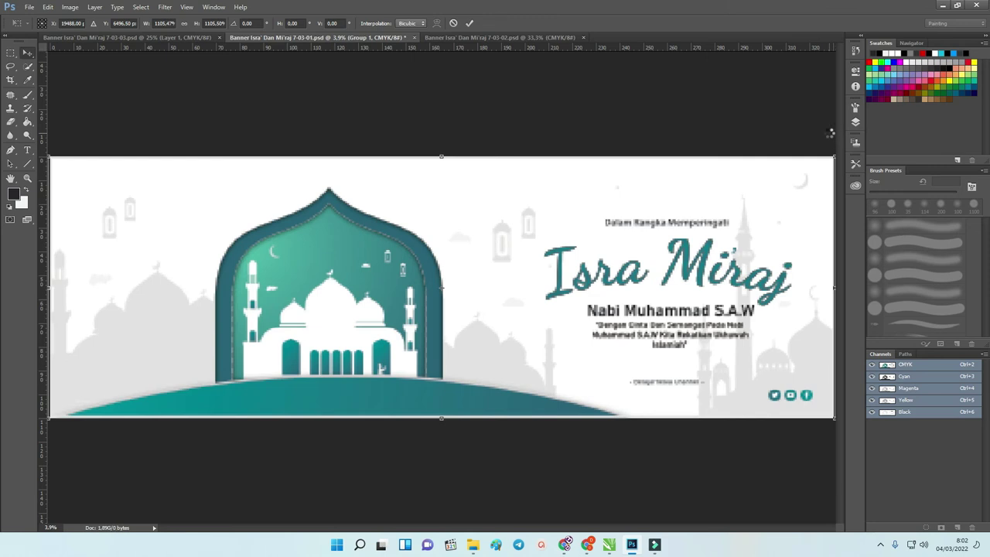
key("Return")
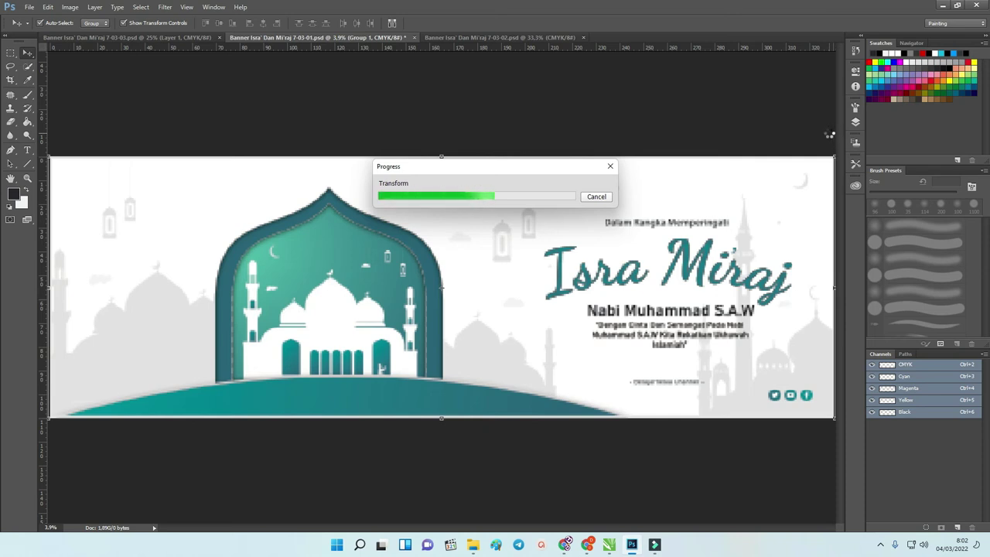
Examine the edge sharpness of the enlarged green banner's arch, lanterns and title up close and as a whole.
scroll(523, 248, "up", 4)
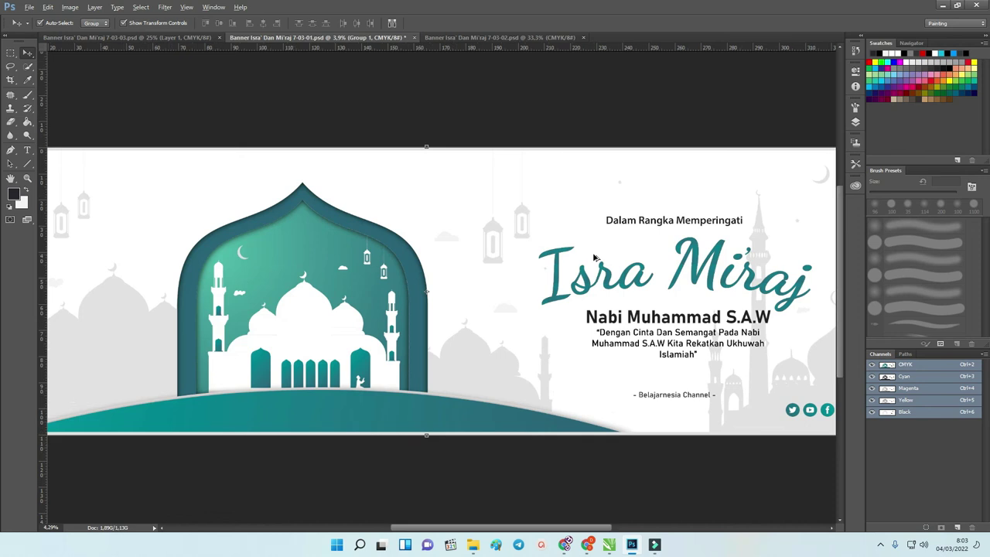
scroll(249, 229, "up", 2)
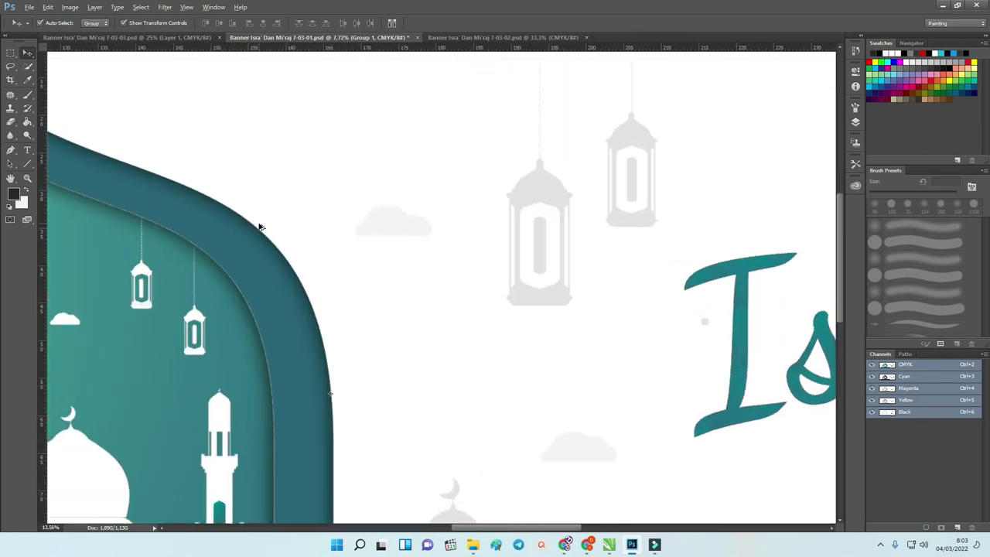
scroll(260, 226, "up", 2)
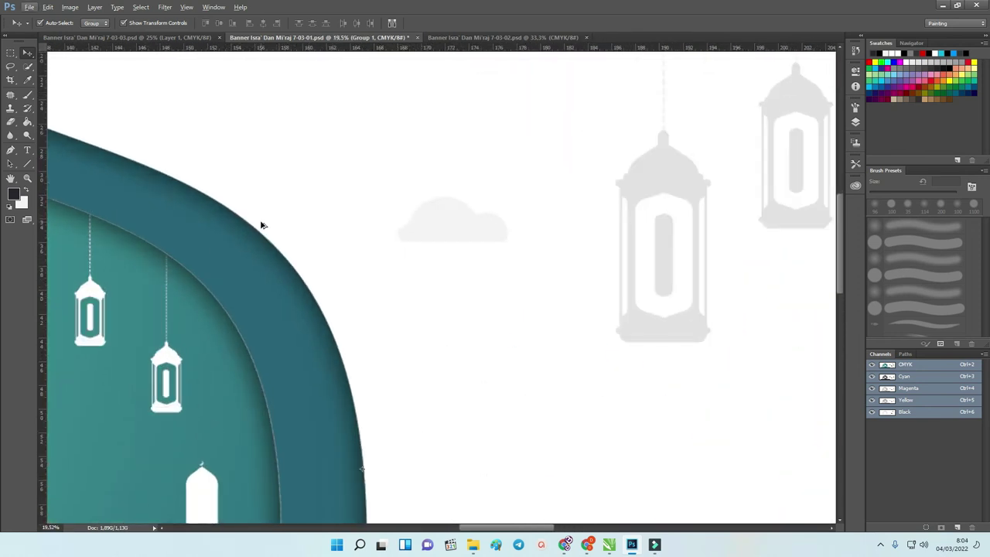
scroll(261, 226, "down", 4)
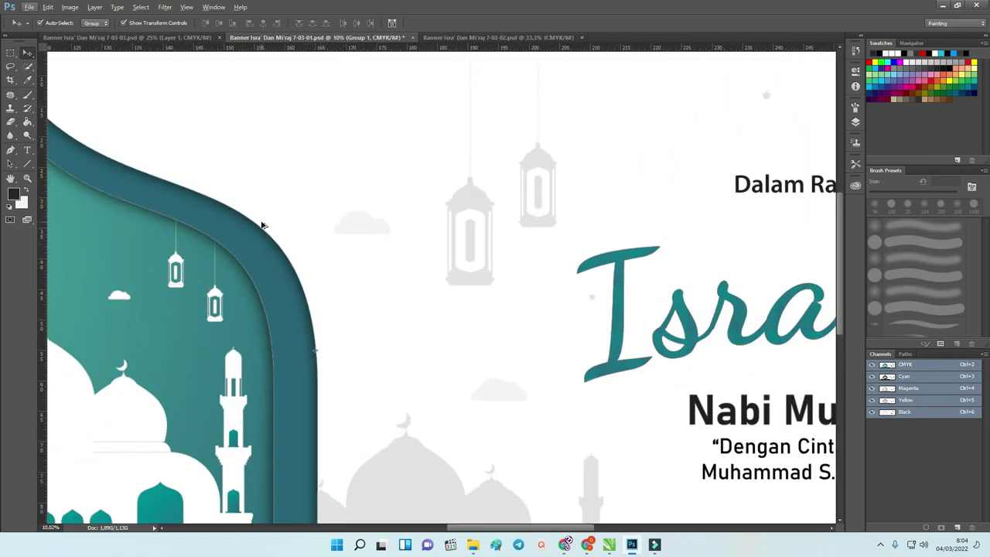
scroll(261, 225, "down", 4)
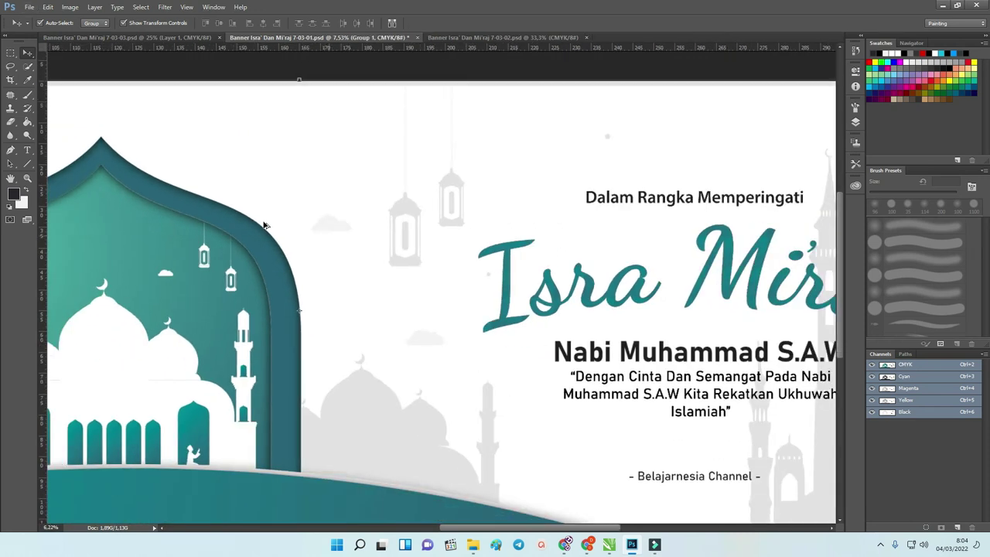
scroll(265, 222, "down", 3)
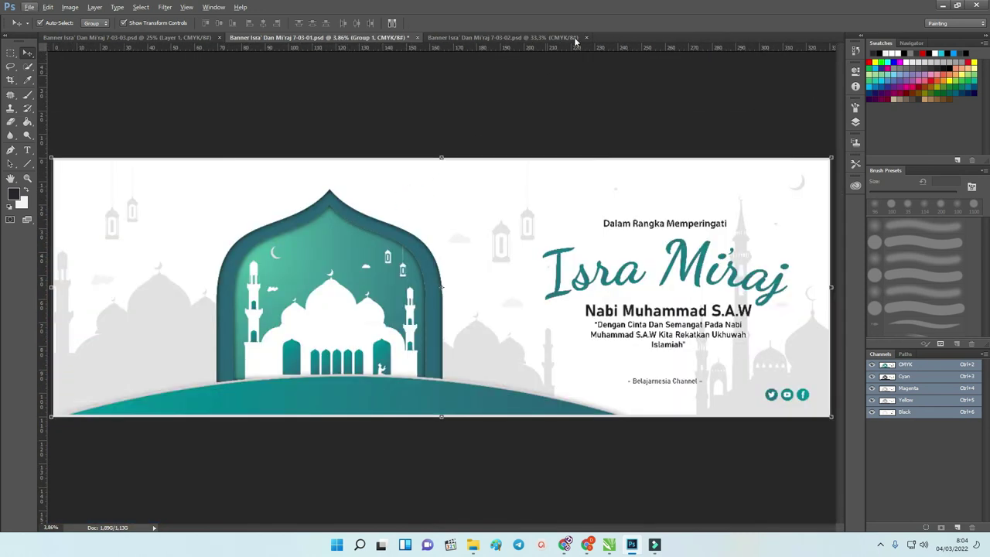
View the purple horizontal banner in 7-03-02.psd and the vertical banner in 7-03-03.psd.
left_click(510, 40)
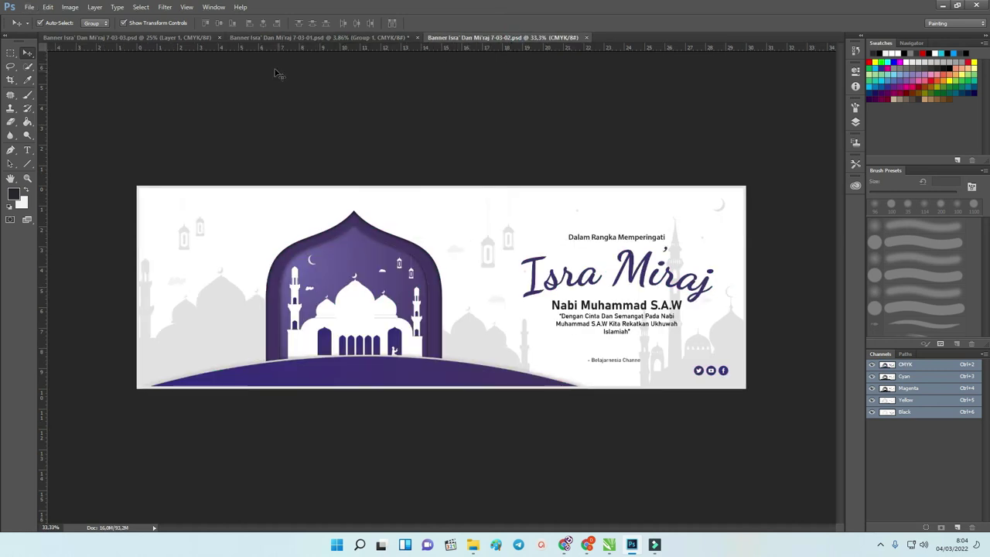
left_click(184, 38)
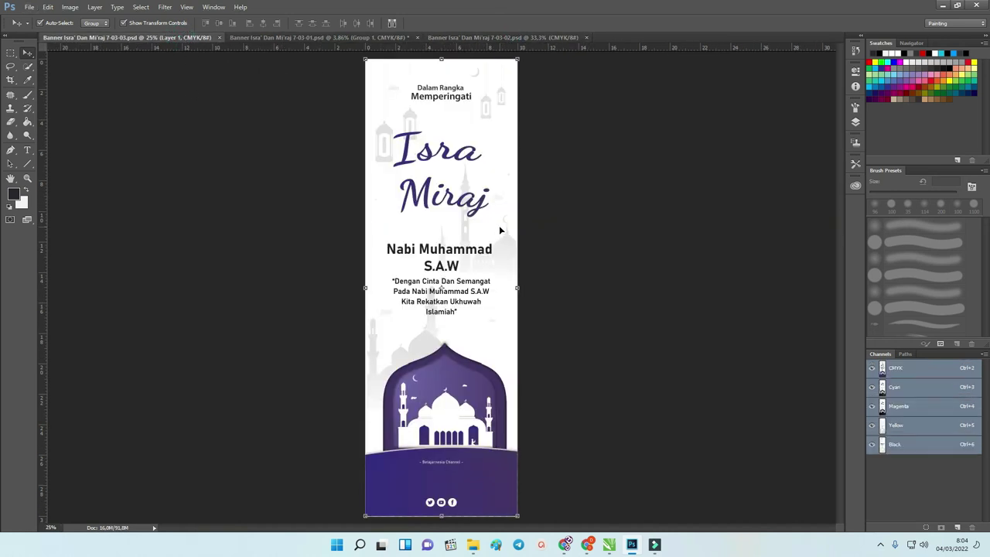
scroll(475, 202, "down", 1)
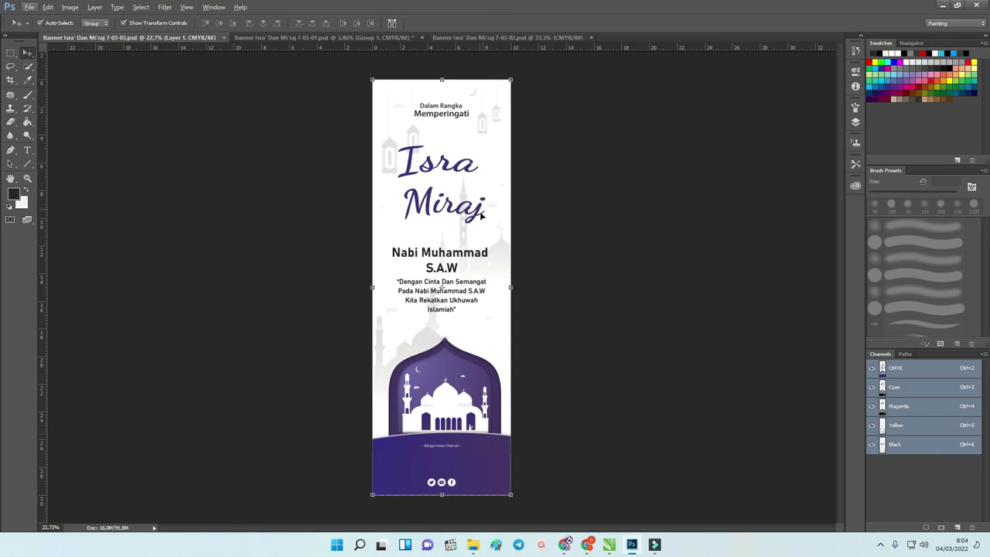
left_click(567, 215)
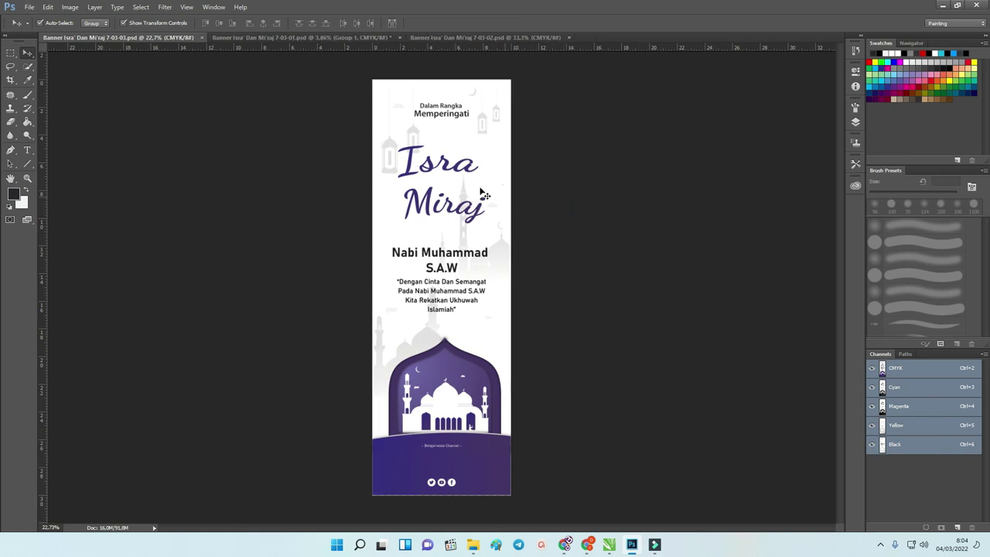